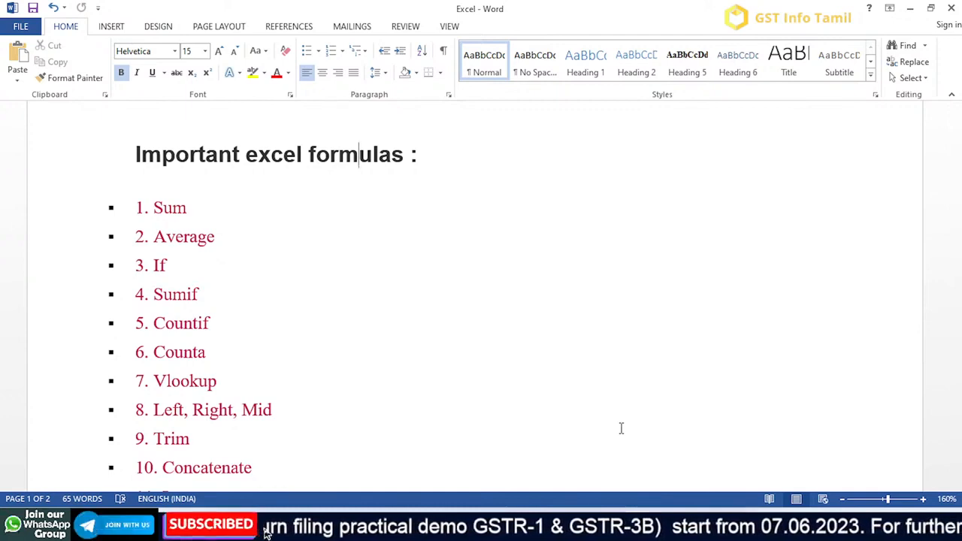
# - Read through the numbered list of important Excel formulas in the document
pyautogui.scroll(-1, 621, 429)
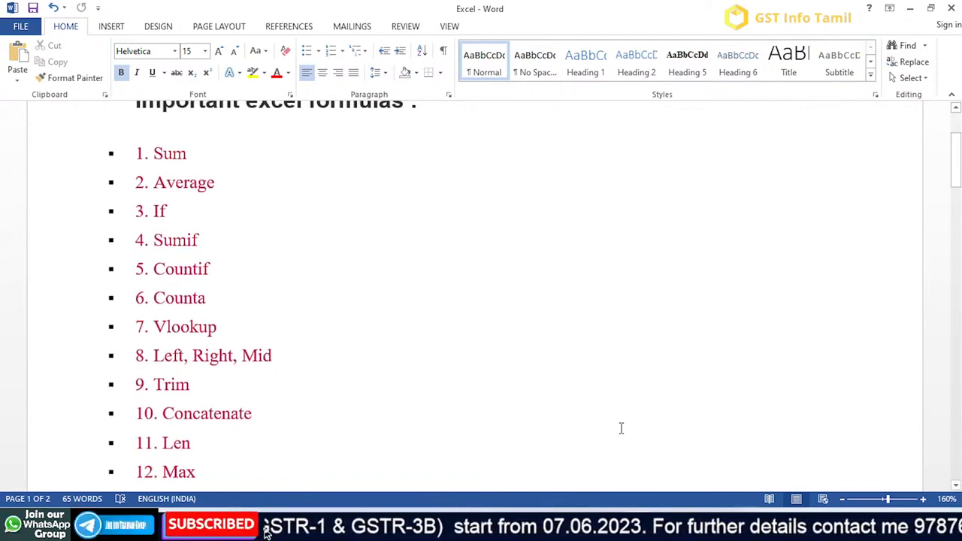
pyautogui.scroll(-4, 621, 429)
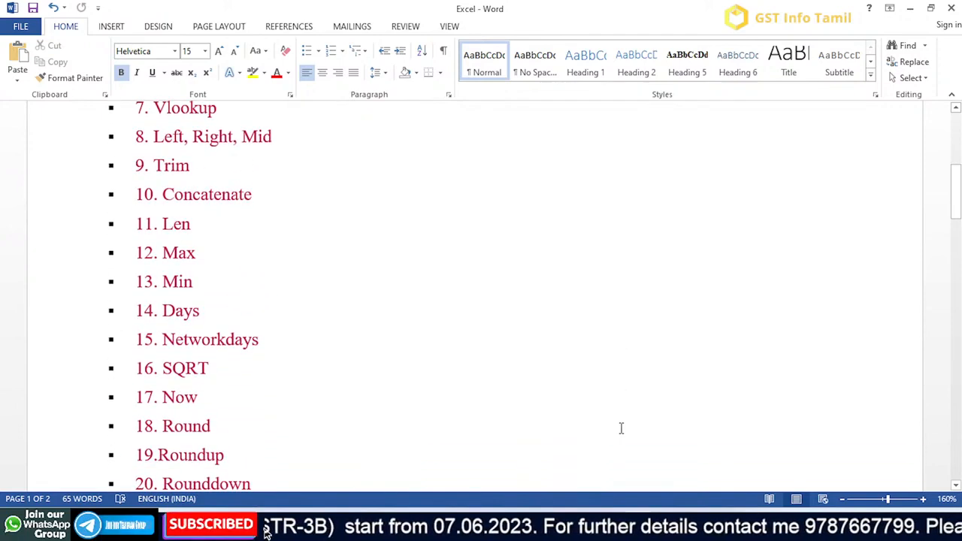
pyautogui.scroll(-2, 621, 428)
pyautogui.scroll(-10, 621, 428)
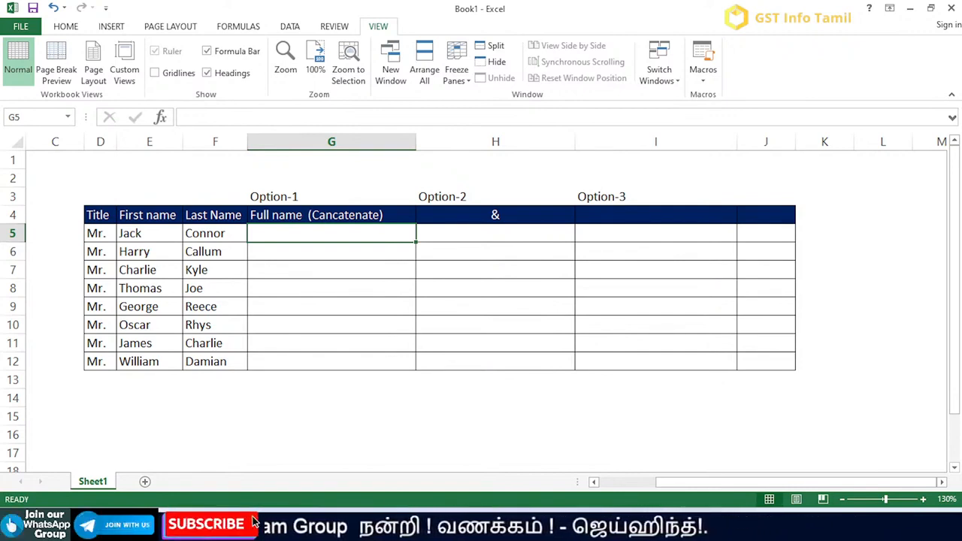
# - In the Excel workbook, examine the title, first name and last name cells in row 5
pyautogui.press('Left')
pyautogui.press('Left')
pyautogui.press('Left')
pyautogui.press('Right')
pyautogui.press('Right')
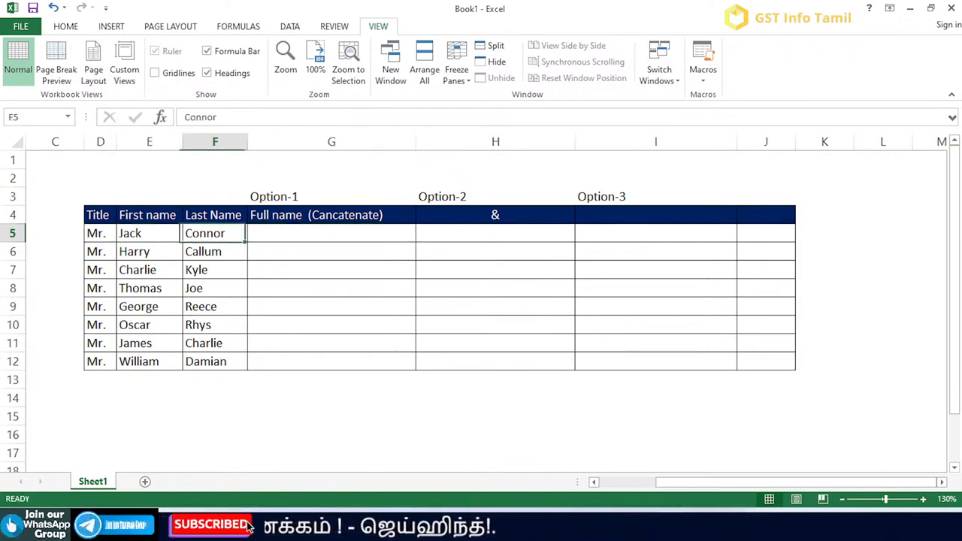
pyautogui.press('Left')
pyautogui.press('Left')
pyautogui.press('Right')
pyautogui.press('Right')
pyautogui.press('Right')
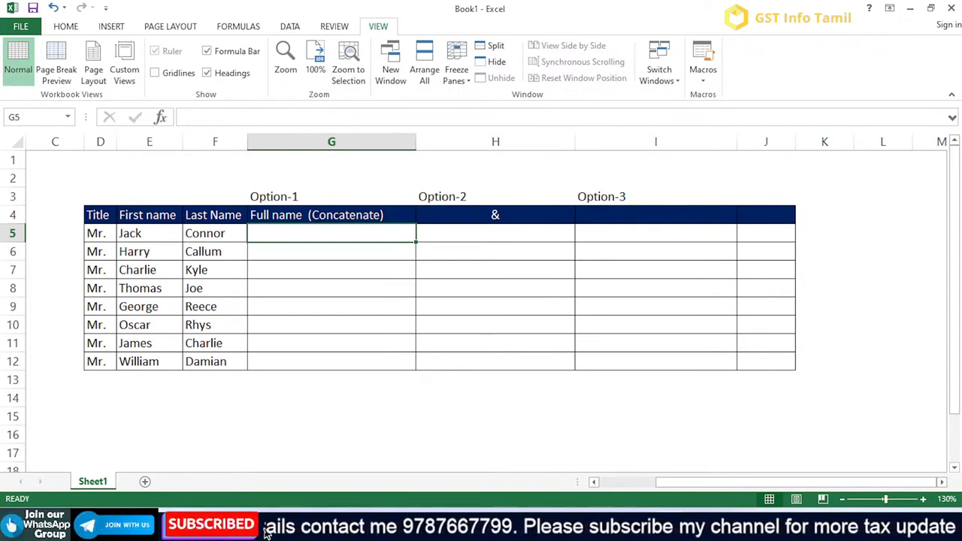
# - Enter =CONCATENATE(D5,E5,F5) in G5 to join the title, first name and last name
pyautogui.write('=con')
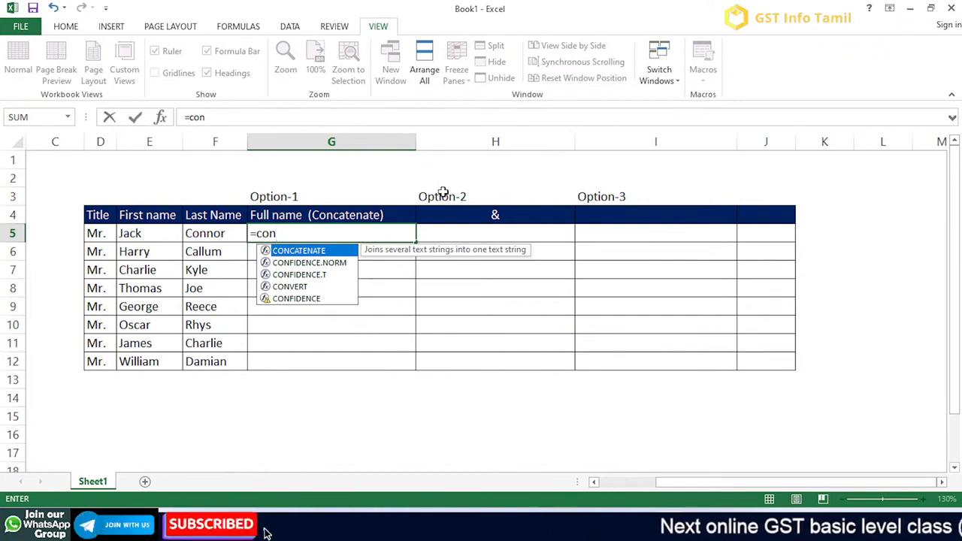
pyautogui.write('catenat')
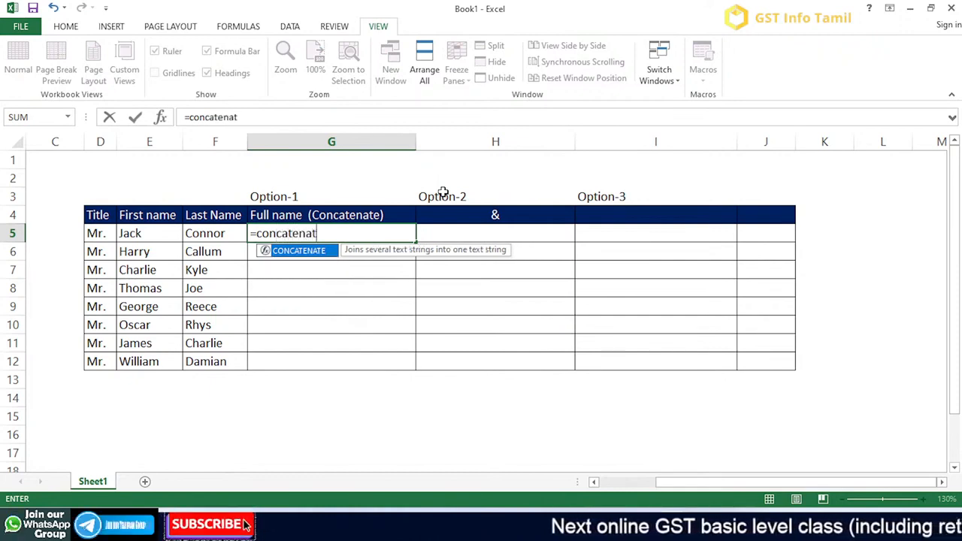
pyautogui.write('e(')
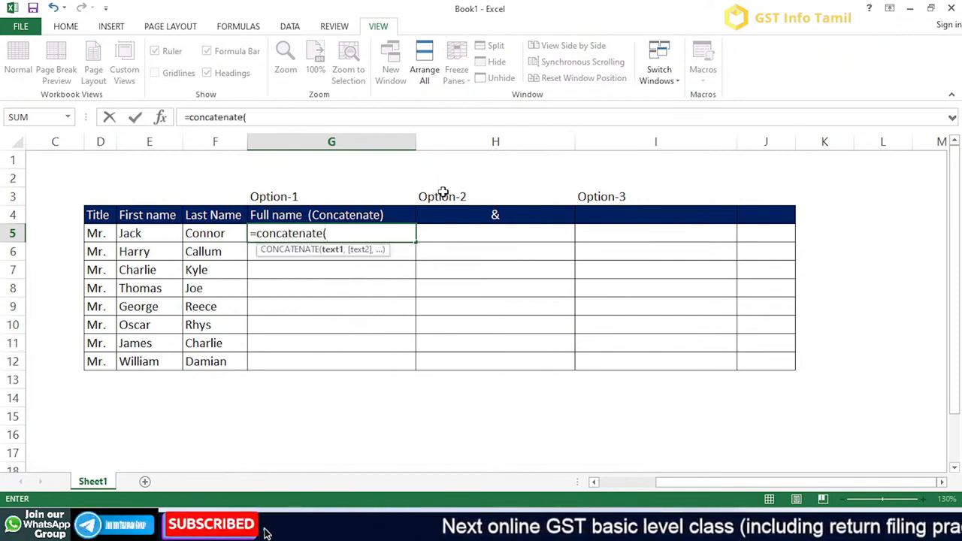
pyautogui.press('Left')
pyautogui.press('Left')
pyautogui.press('Left')
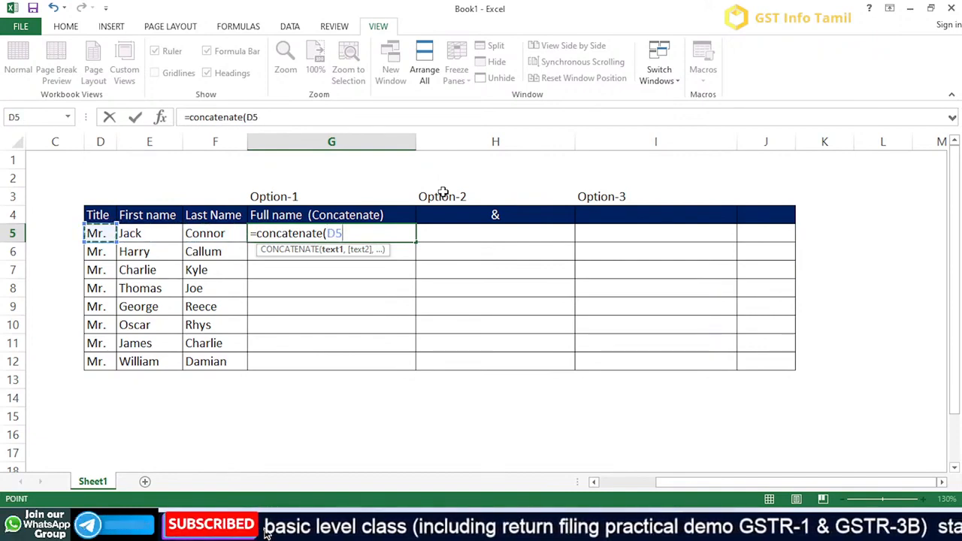
pyautogui.write(',')
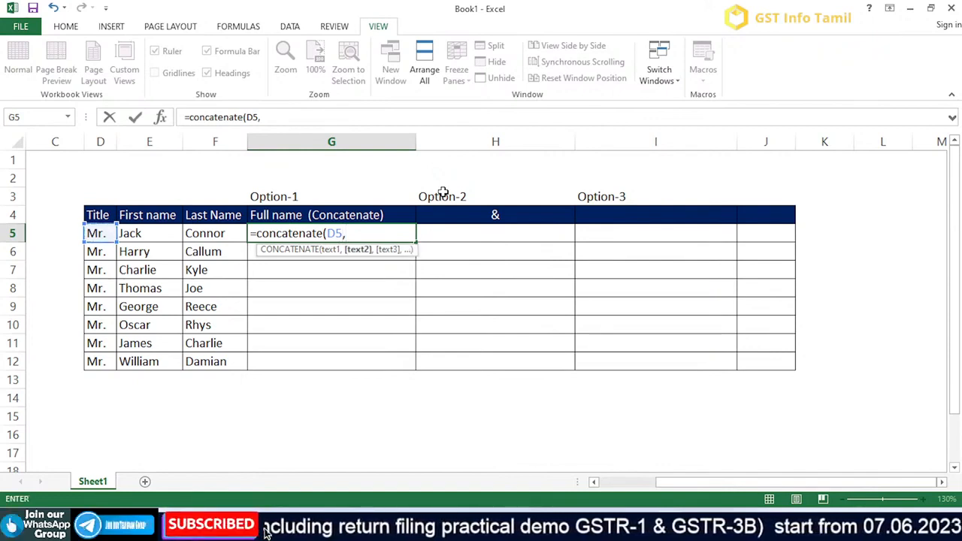
pyautogui.press('Left')
pyautogui.press('Left')
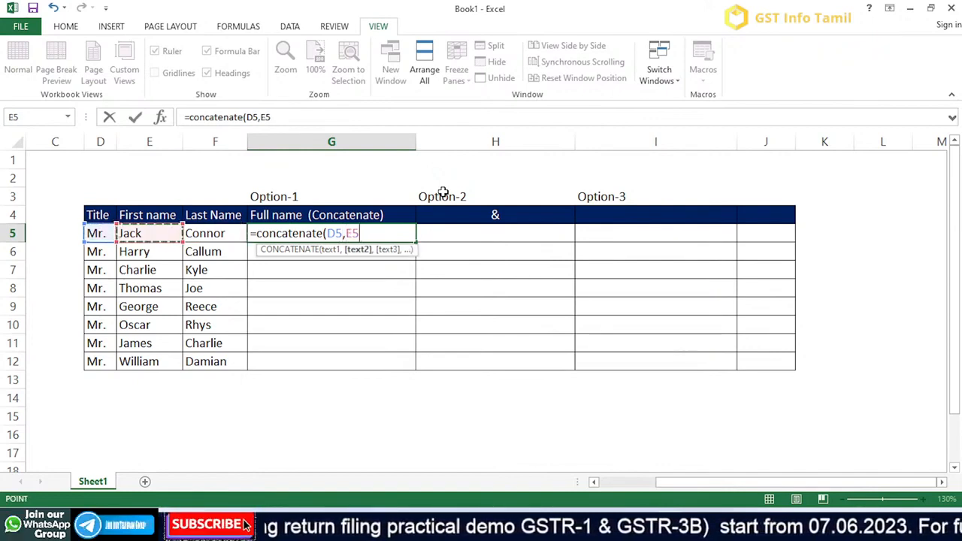
pyautogui.write(',')
pyautogui.press('Left')
pyautogui.press('Left')
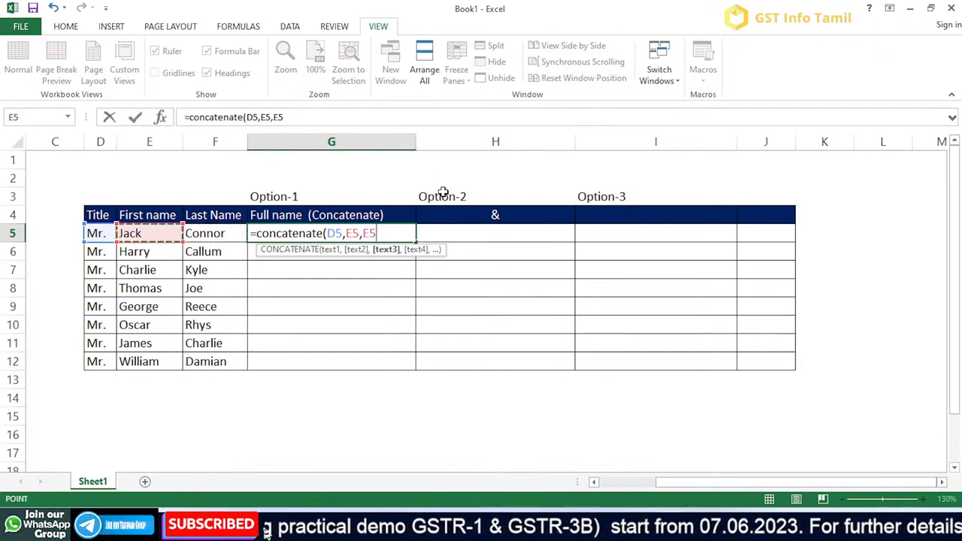
pyautogui.press('Right')
pyautogui.write(')')
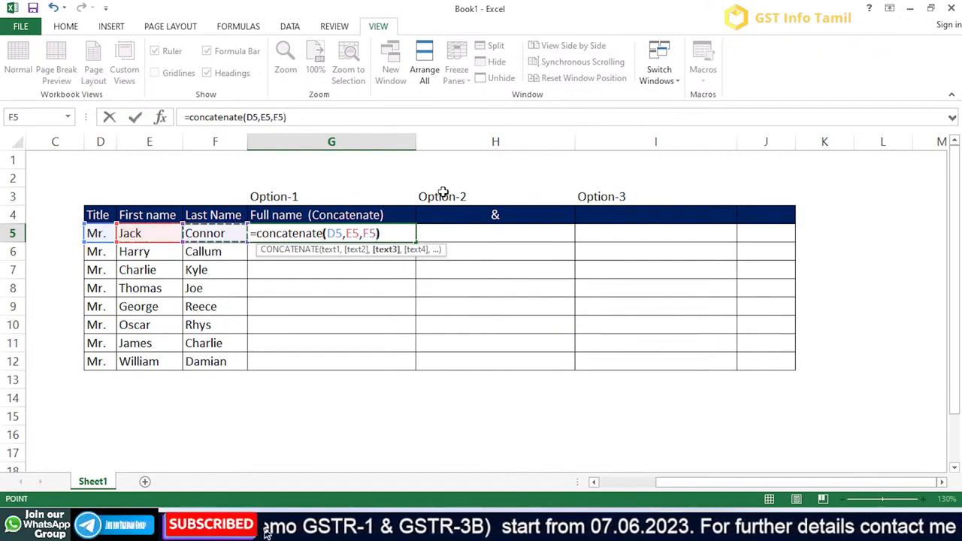
pyautogui.press('Return')
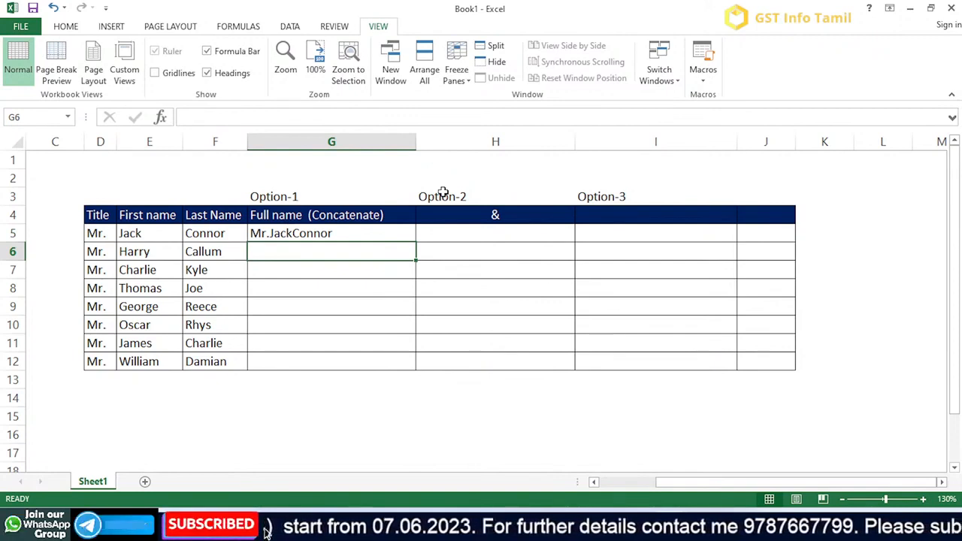
# - Fill the G5 formula without spaces down the Full name column to G12
pyautogui.click(383, 236)
pyautogui.doubleClick(415, 241)
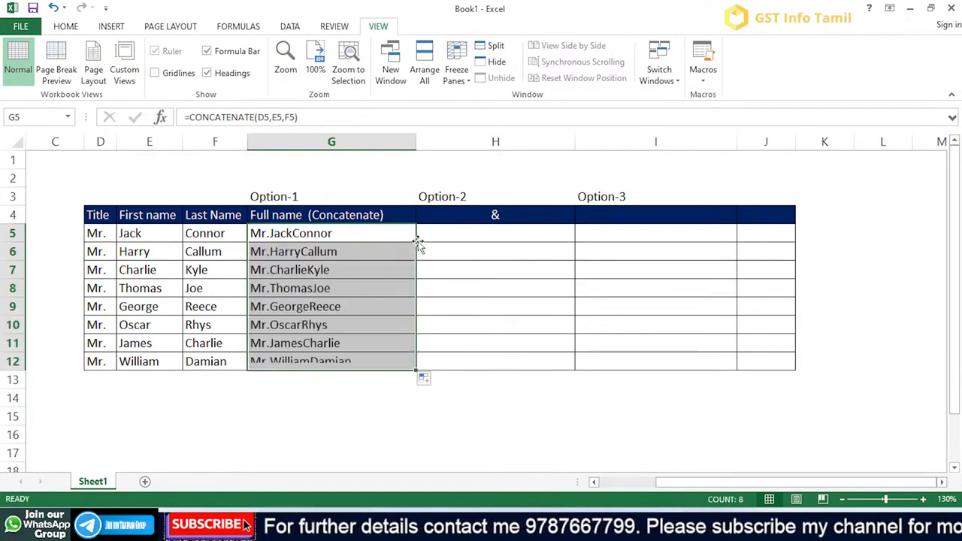
pyautogui.click(366, 238)
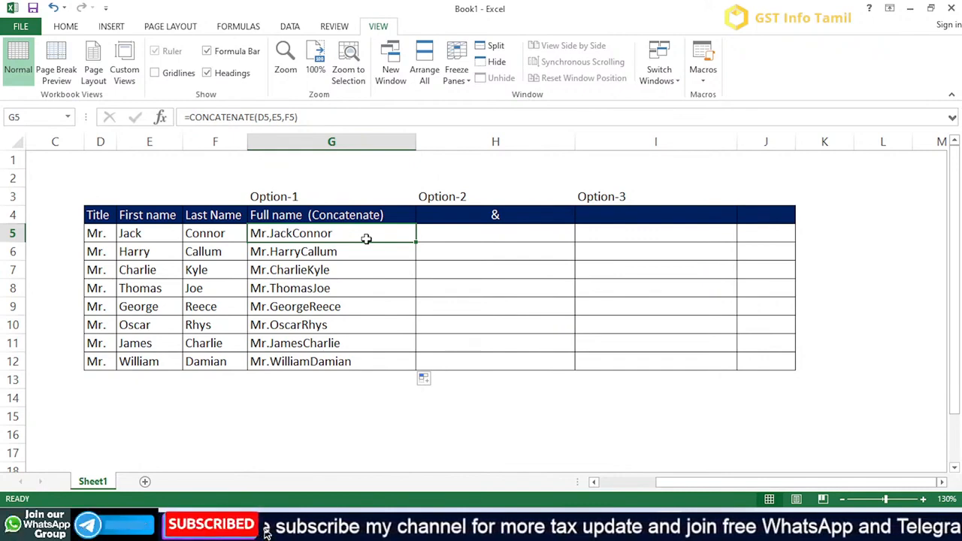
# - Edit the G5 formula to insert a " " space argument between D5 and E5
pyautogui.doubleClick(366, 239)
pyautogui.press('Left')
pyautogui.press('Left')
pyautogui.press('Left')
pyautogui.press('Left')
pyautogui.press('Left')
pyautogui.press('Left')
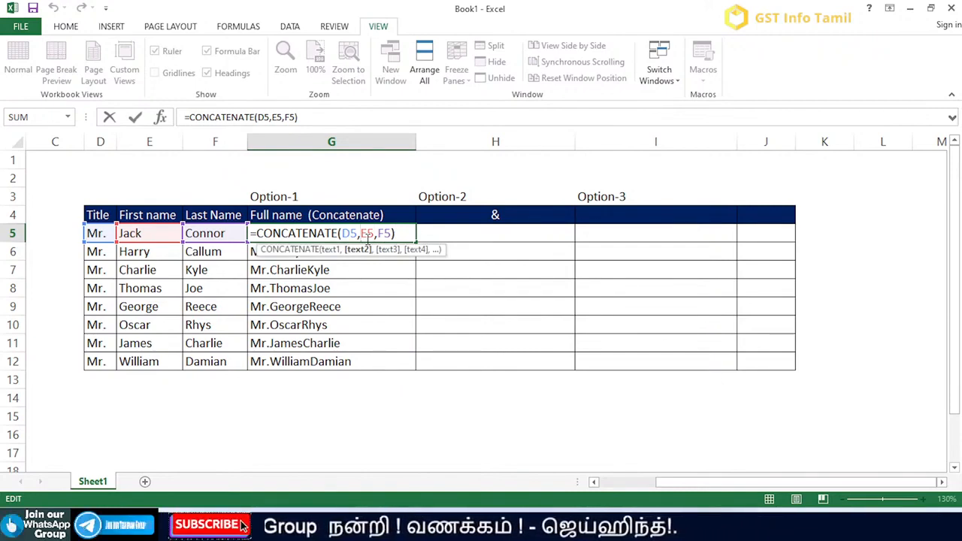
pyautogui.write('" ')
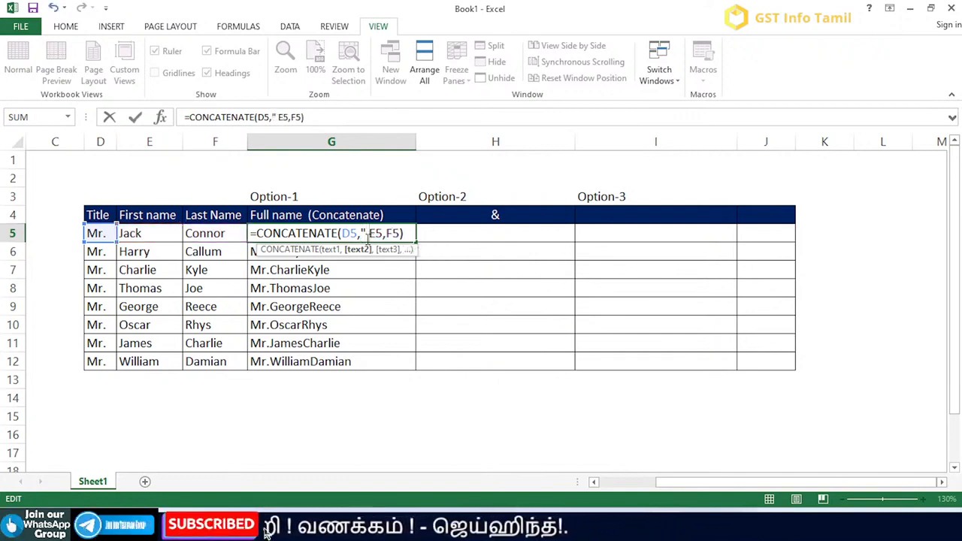
pyautogui.write('",')
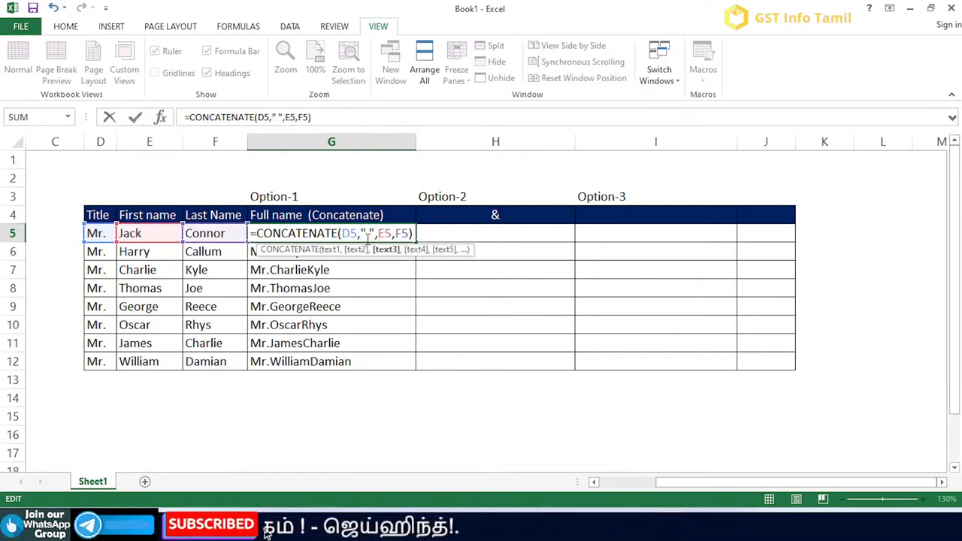
# - Insert a " " space argument between E5 and F5 and commit the formula as =CONCATENATE(D5," ",E5," ",F5)
pyautogui.press('Right')
pyautogui.press('Right')
pyautogui.press('Right')
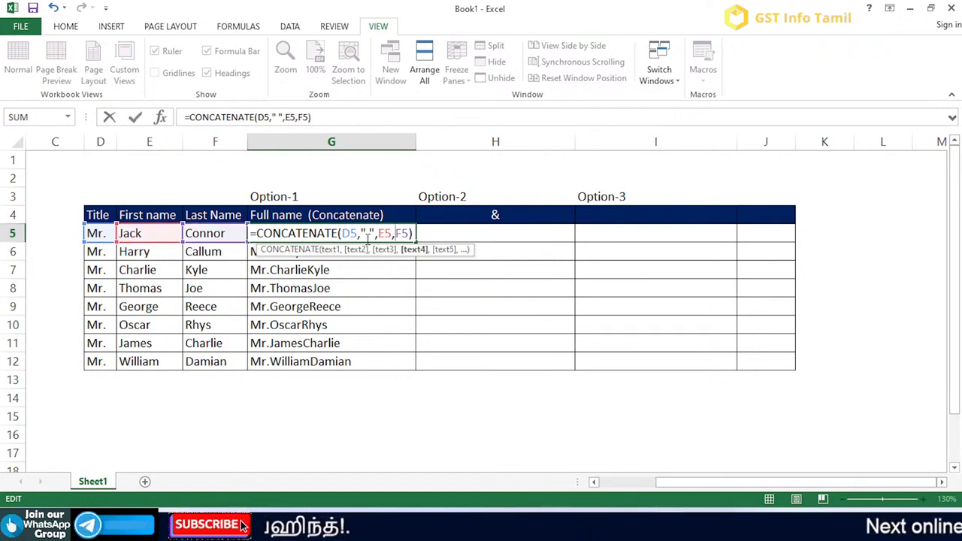
pyautogui.write('" ')
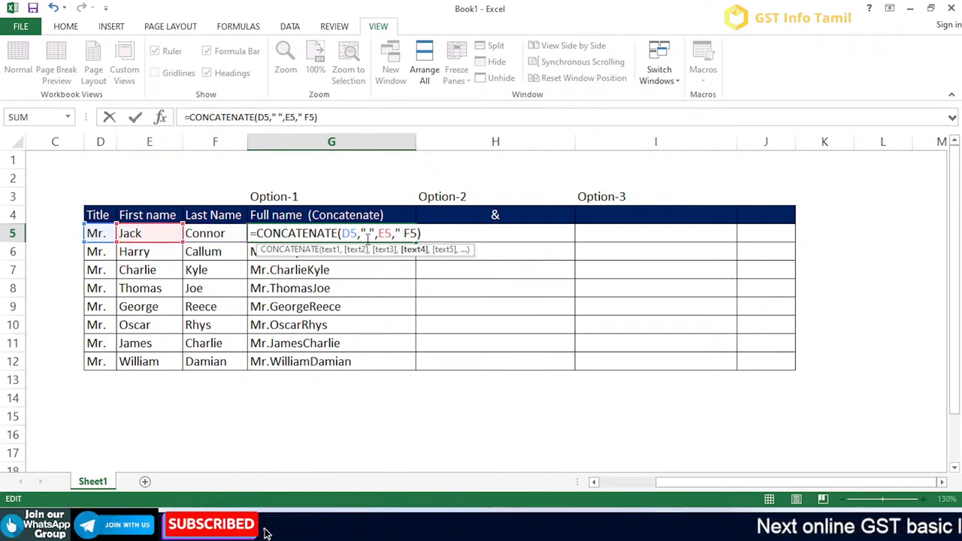
pyautogui.write('",')
pyautogui.press('Return')
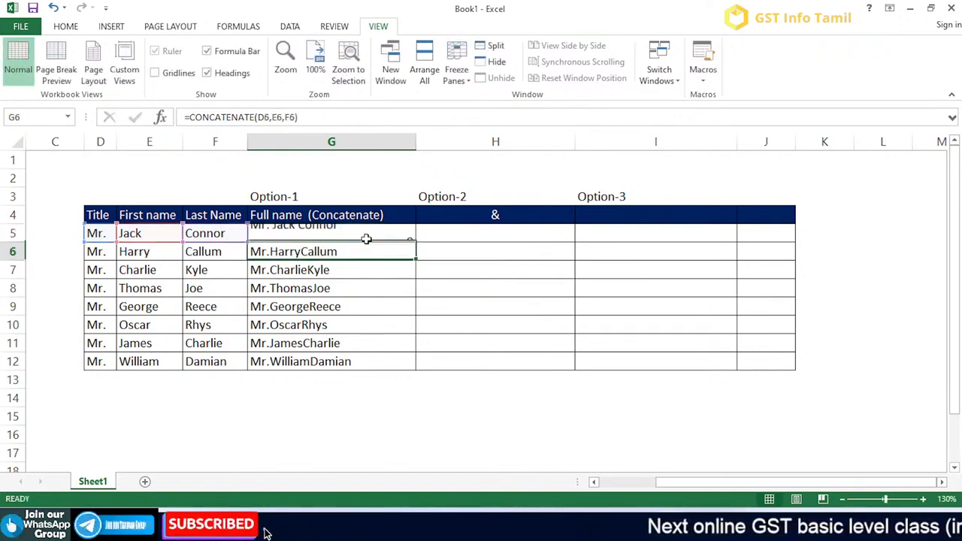
# - Fill the spaced CONCATENATE formula from G5 down to G12
pyautogui.click(366, 238)
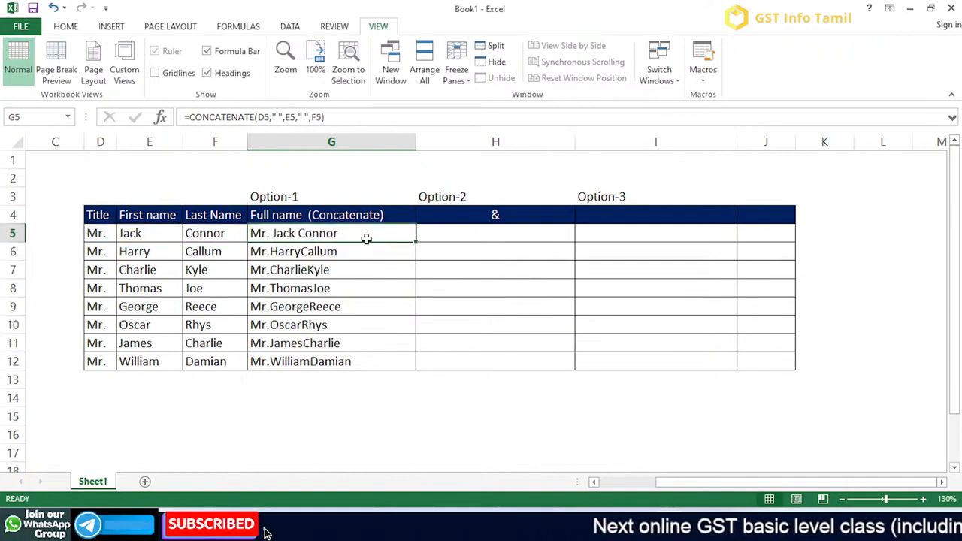
pyautogui.doubleClick(416, 245)
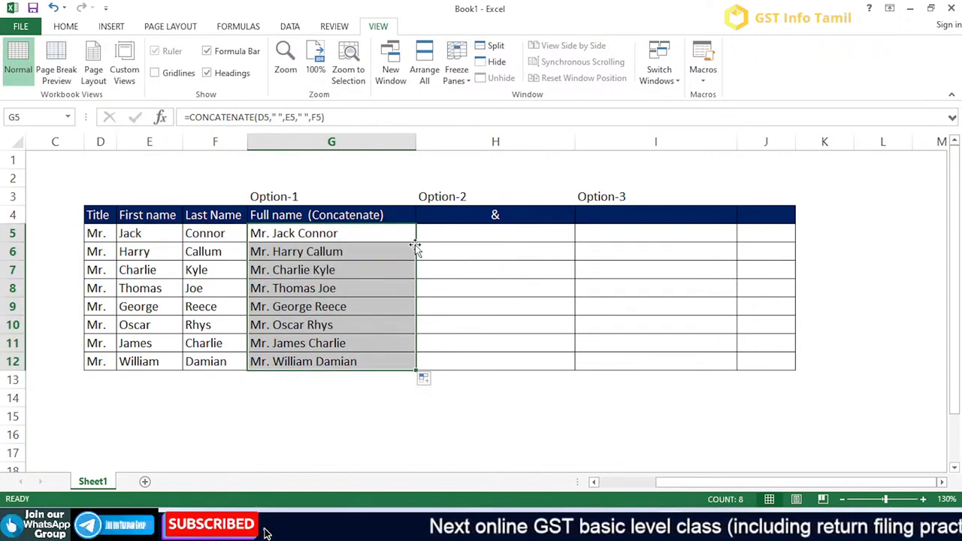
pyautogui.press('Up')
pyautogui.press('Down')
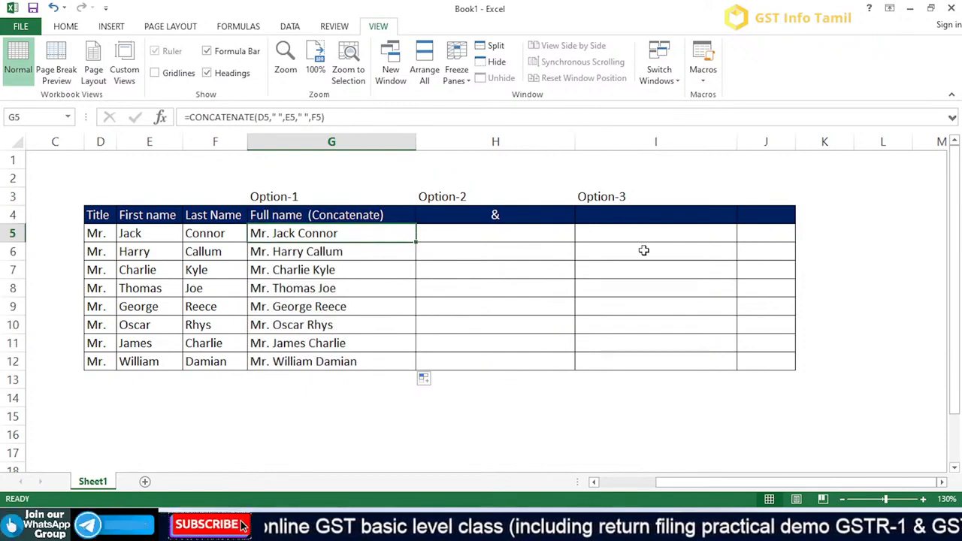
# - Enter =D5&E5&F5 in H5 under Option-2 to join the three name parts with the & operator
pyautogui.press('Right')
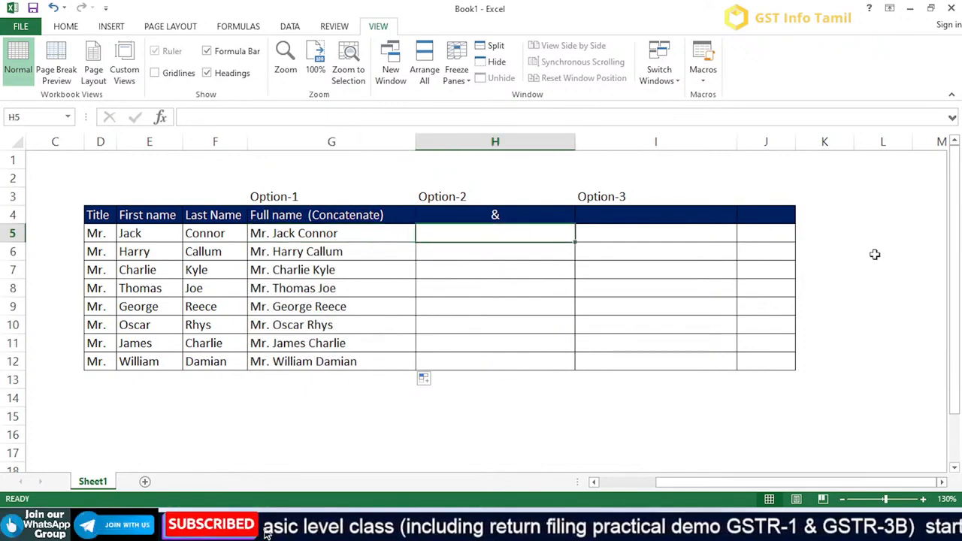
pyautogui.write('=')
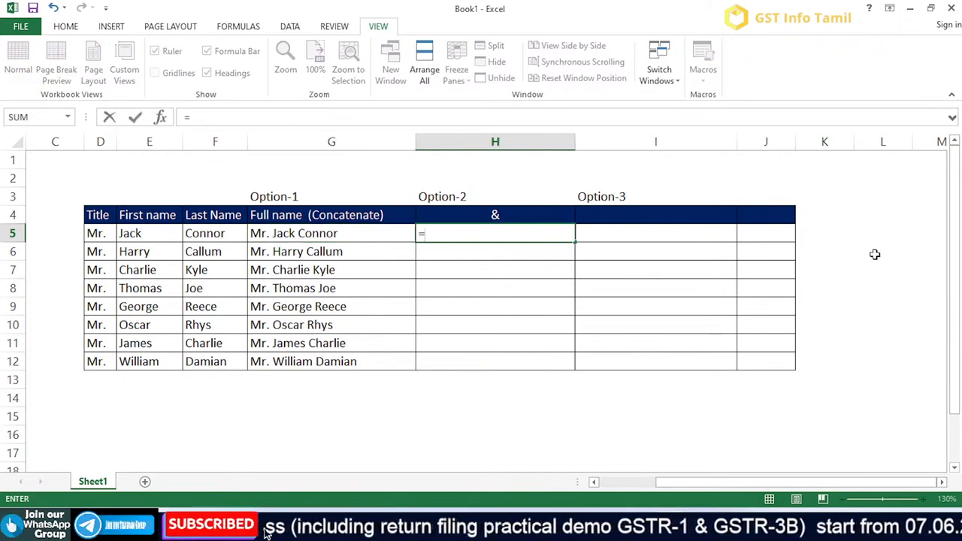
pyautogui.press('Left')
pyautogui.press('Left')
pyautogui.press('Left')
pyautogui.press('Left')
pyautogui.write('&')
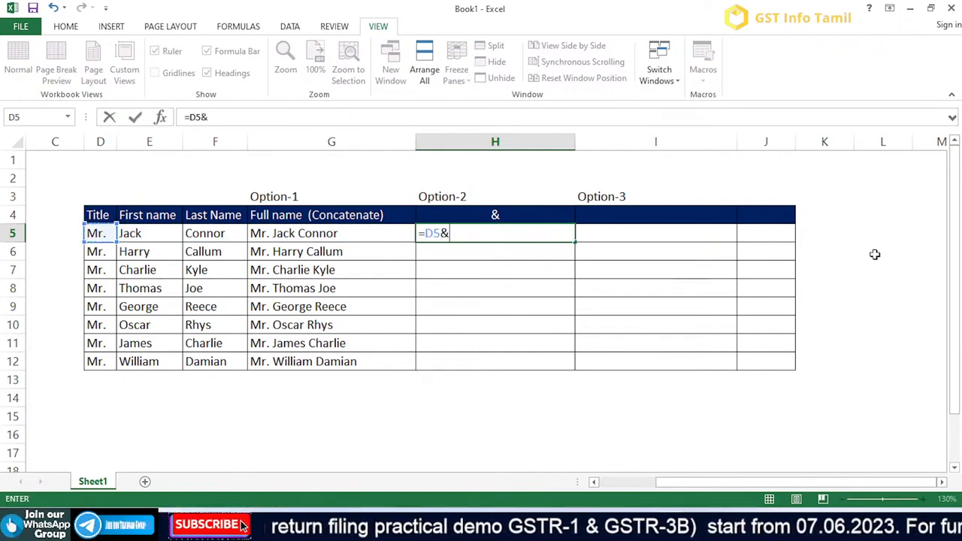
pyautogui.press('Left')
pyautogui.press('Left')
pyautogui.press('Left')
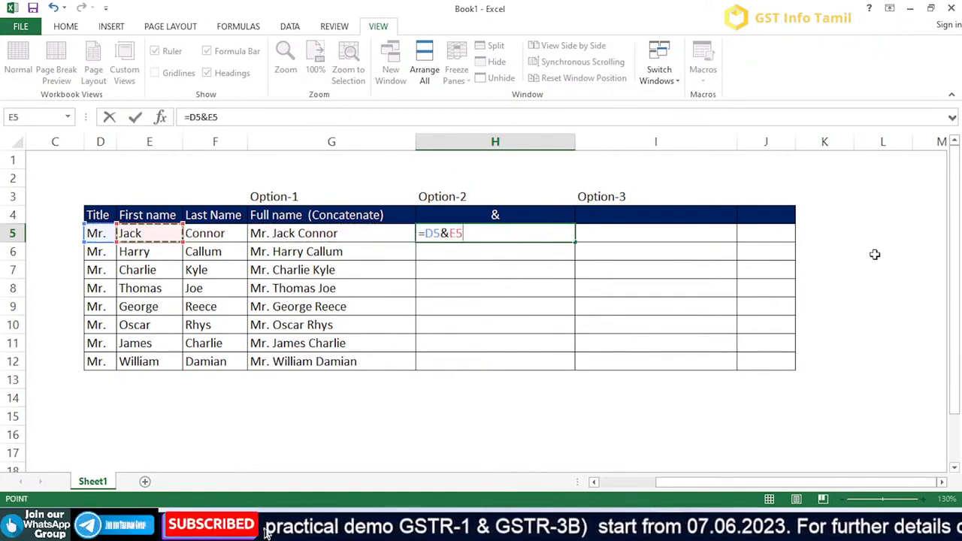
pyautogui.write('&')
pyautogui.press('Left')
pyautogui.press('Left')
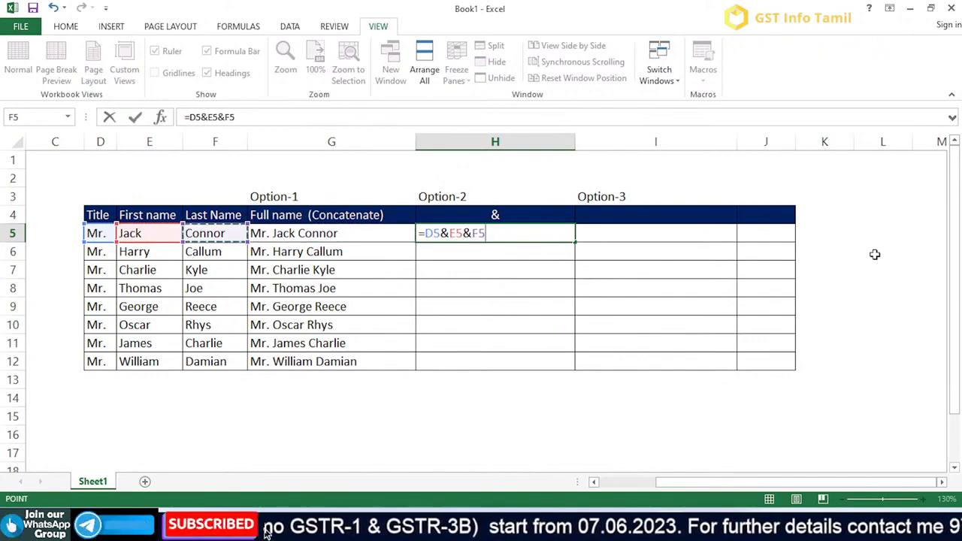
pyautogui.write('&')
pyautogui.press('BackSpace')
pyautogui.press('Return')
# - Fill the & formula from H5 down to H12
pyautogui.press('Up')
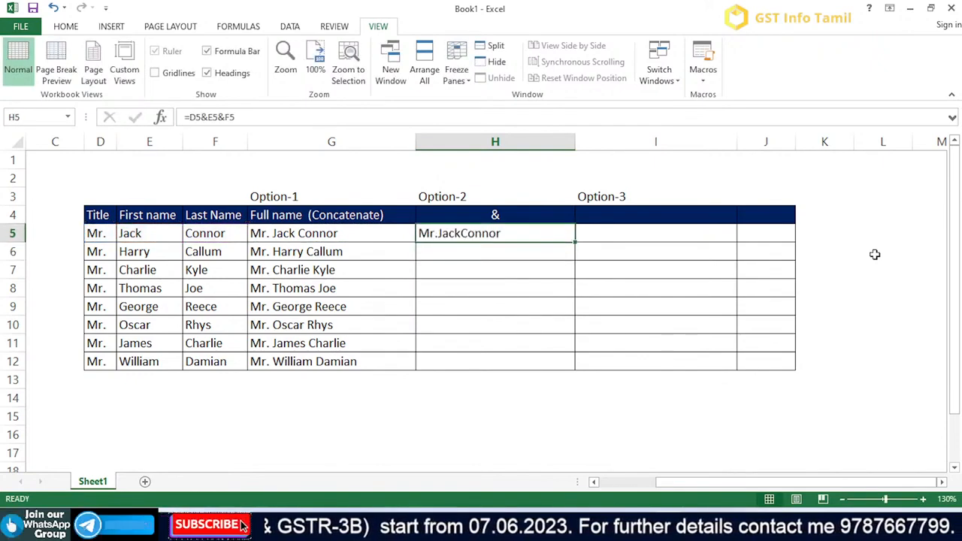
pyautogui.doubleClick(575, 242)
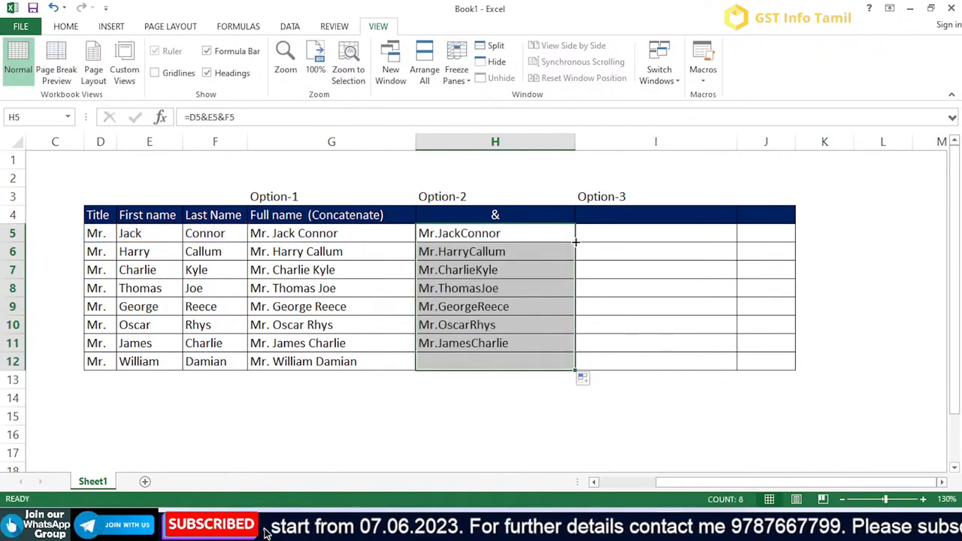
pyautogui.click(534, 299)
# - Inspect the cell references of the & formula in H5 without changing it
pyautogui.hotkey('ctrl', 'Up')
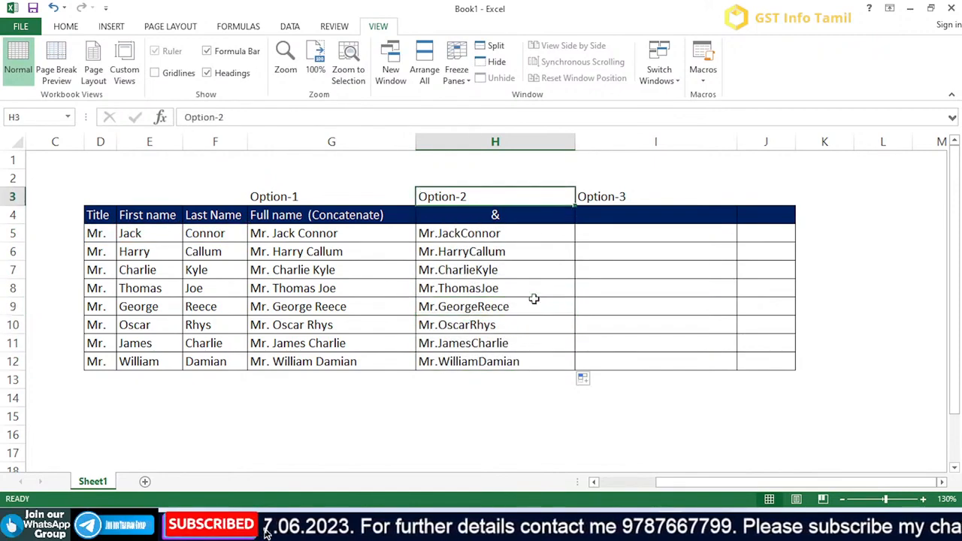
pyautogui.press('Down')
pyautogui.press('Down')
pyautogui.press('F2')
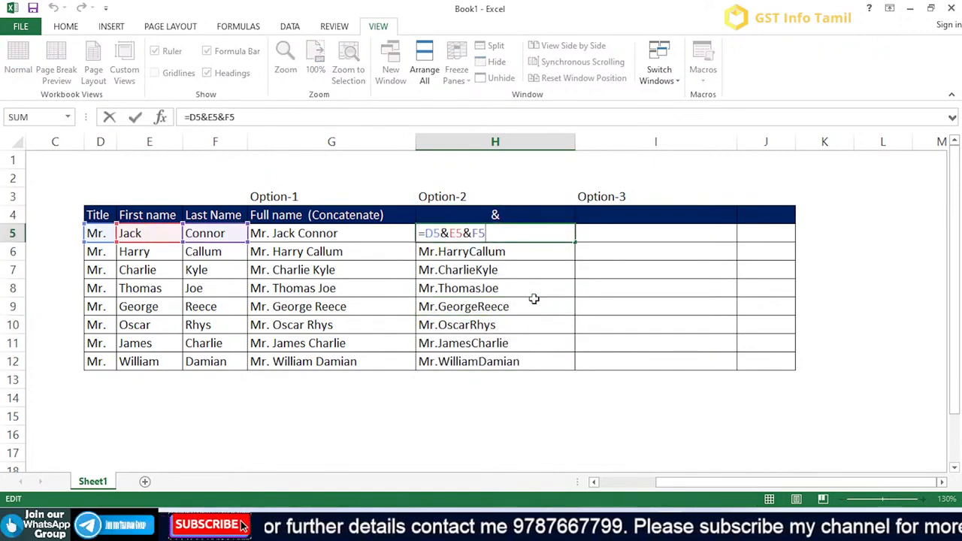
pyautogui.press('Escape')
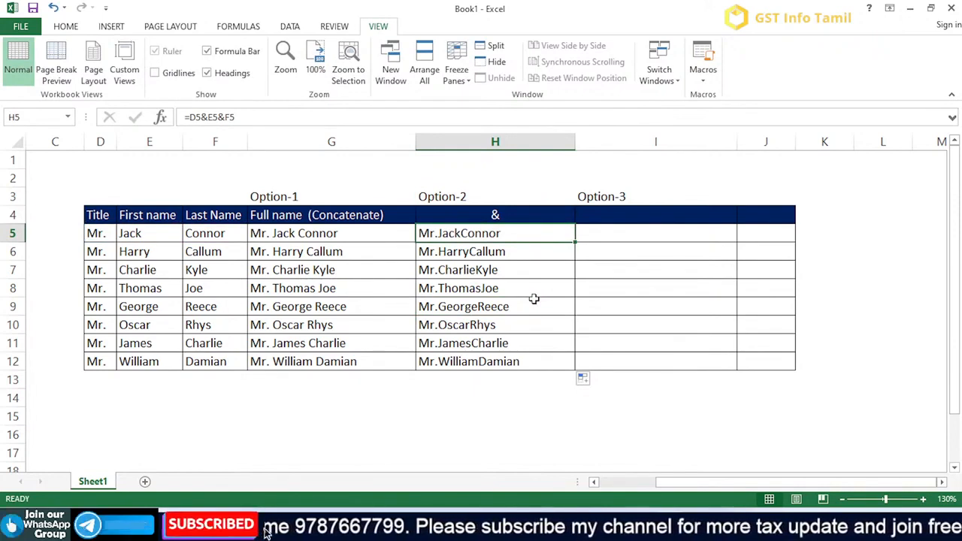
# - Enter blank spaces in J5 as the separator cell for the name parts
pyautogui.press('Right')
pyautogui.press('Right')
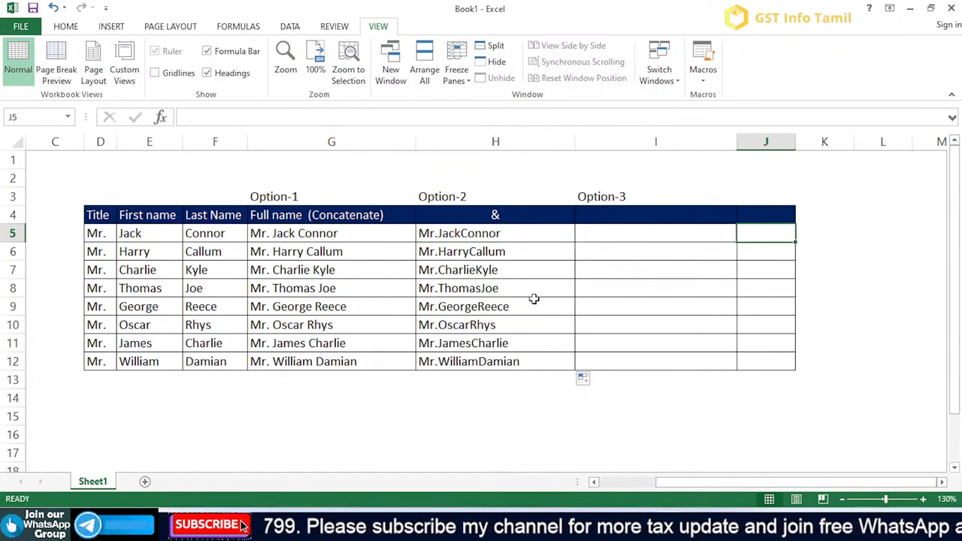
pyautogui.press('F2')
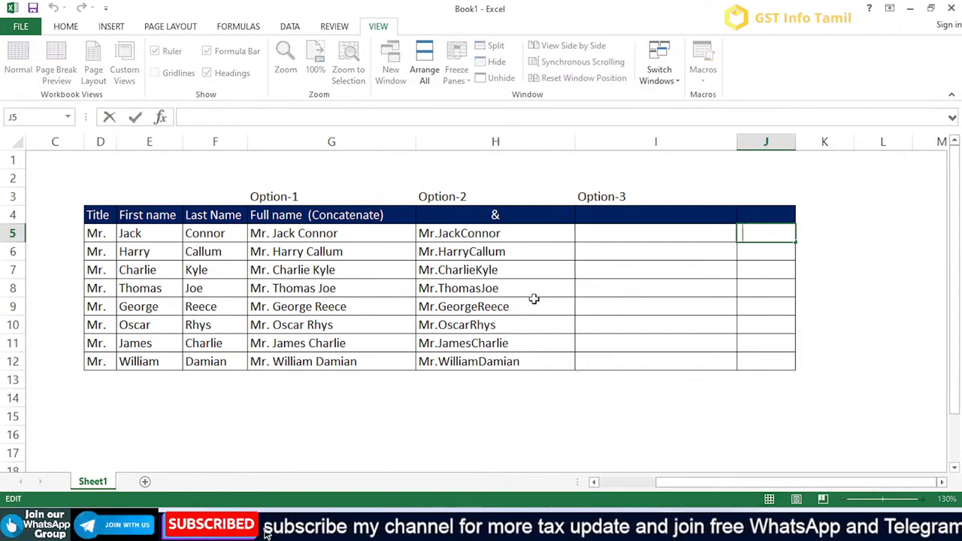
pyautogui.press('Escape')
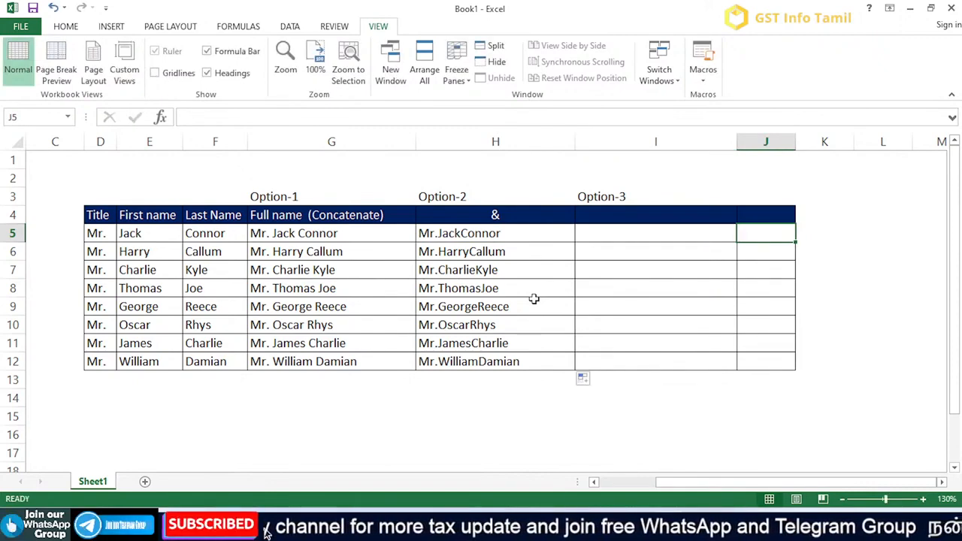
pyautogui.press('F2')
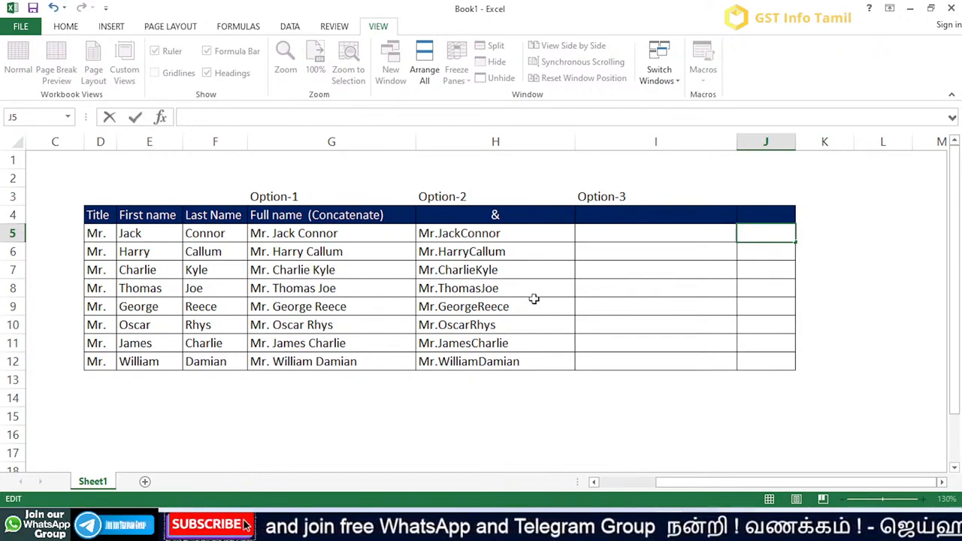
pyautogui.press('Escape')
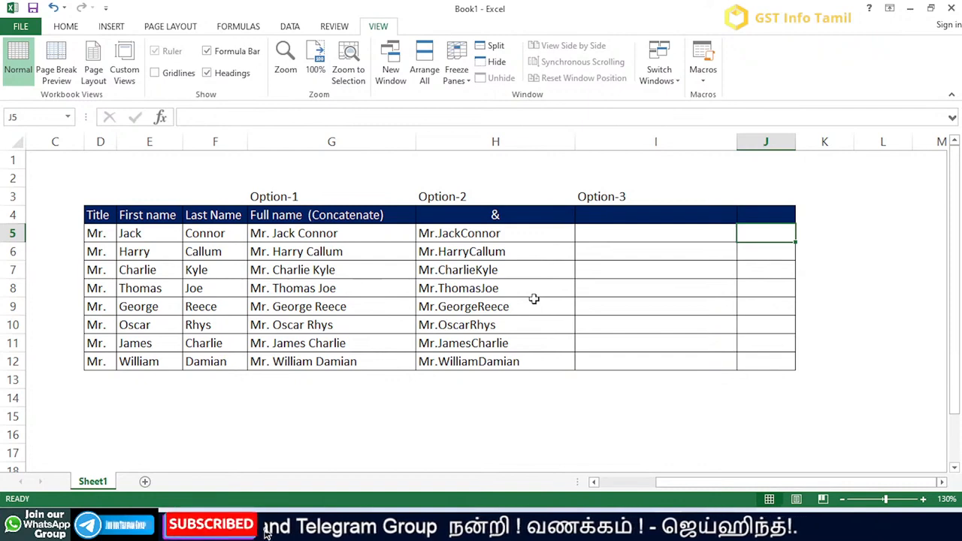
# - Enter =D5&J5&E5&J5&F5 in I5 under Option-3 to join the name parts with the separator from J5
pyautogui.press('Left')
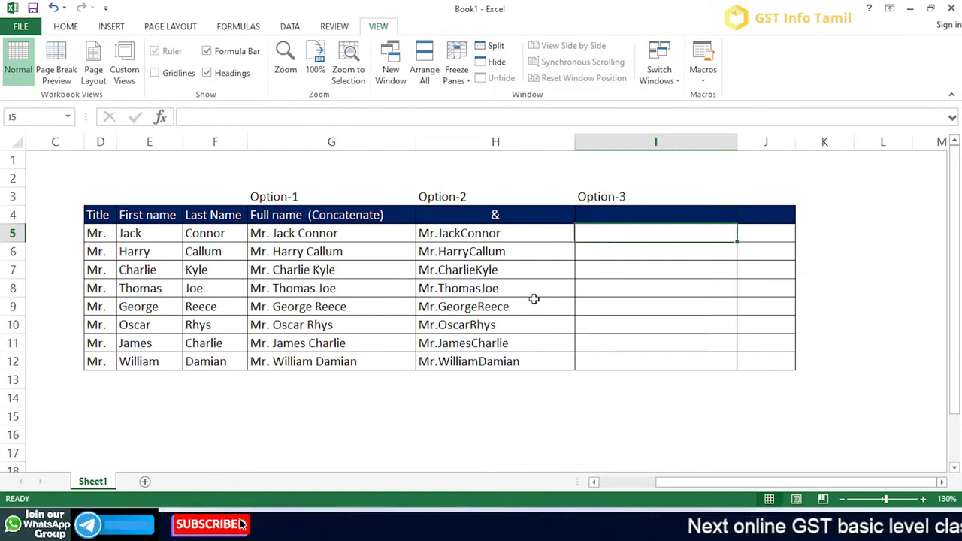
pyautogui.write('=')
pyautogui.press('Left')
pyautogui.press('Left')
pyautogui.press('Left')
pyautogui.press('Left')
pyautogui.press('Left')
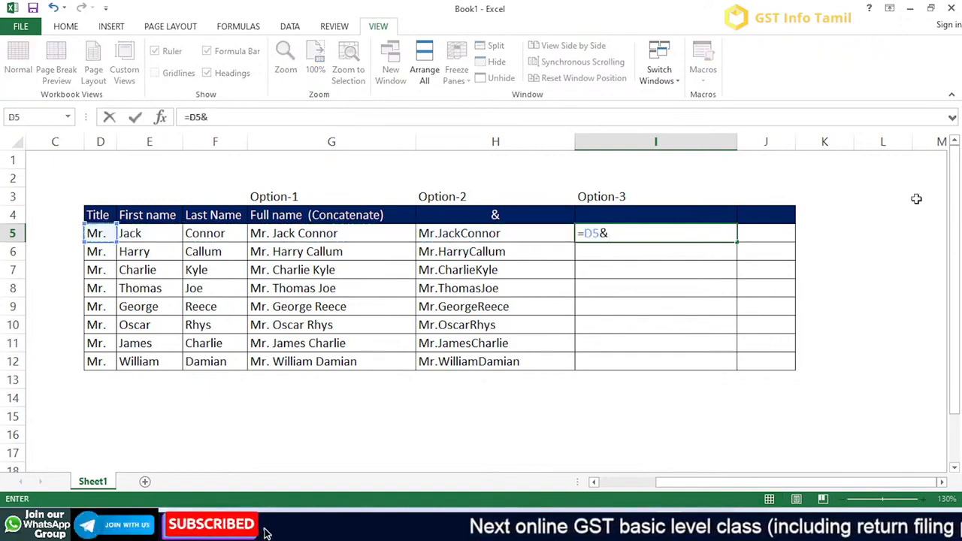
pyautogui.click(765, 231)
pyautogui.write('&')
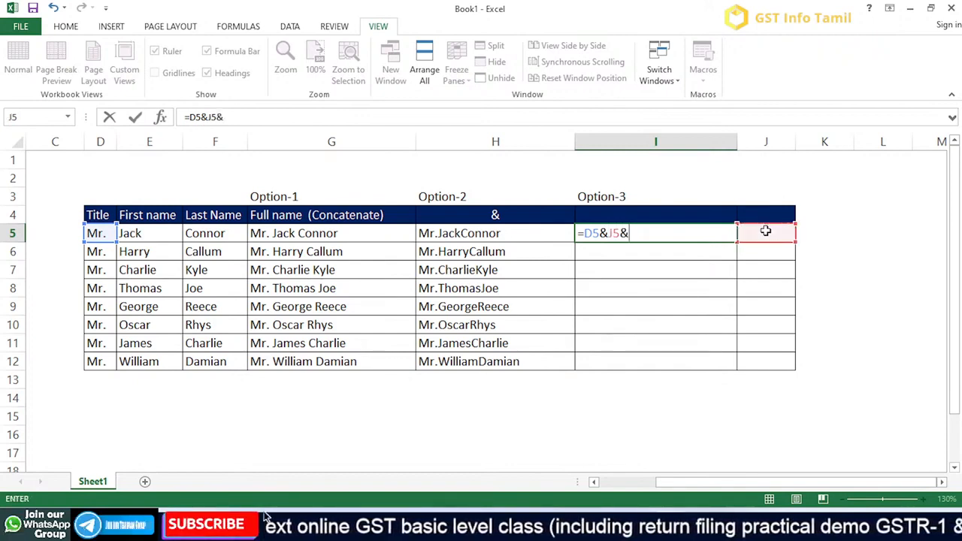
pyautogui.click(134, 233)
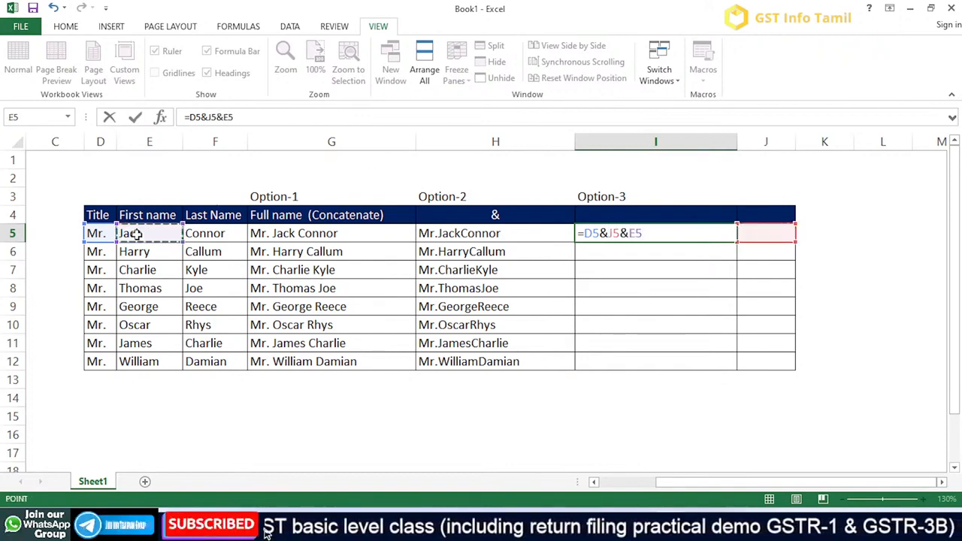
pyautogui.write('&')
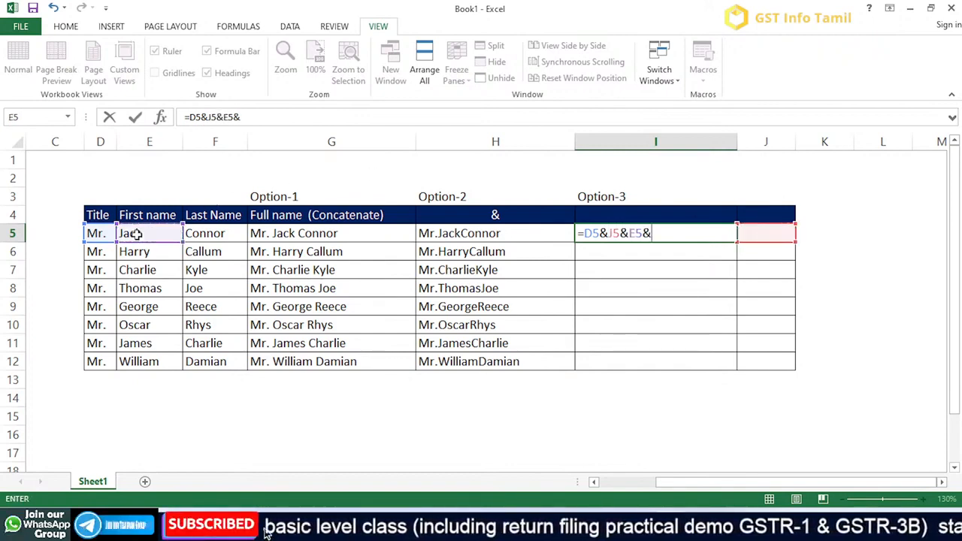
pyautogui.click(767, 232)
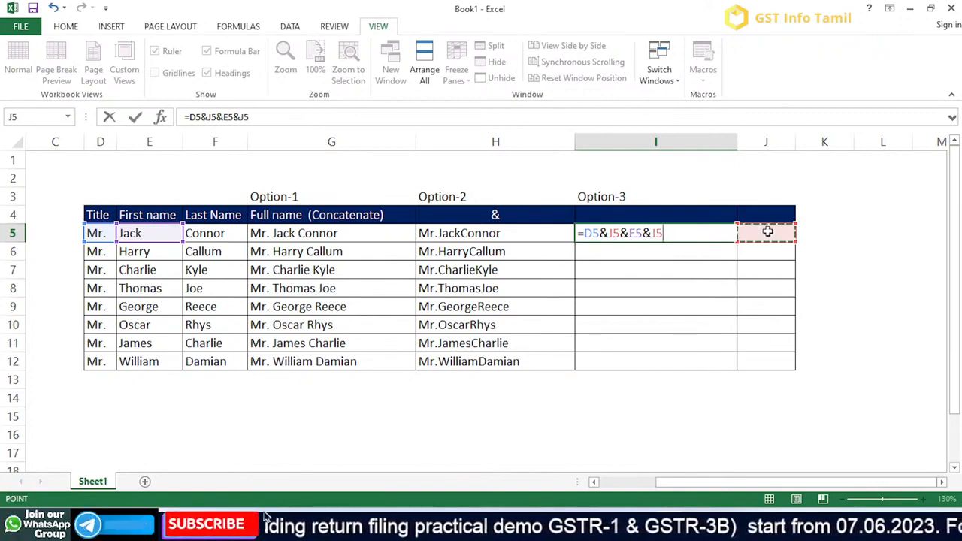
pyautogui.write('&')
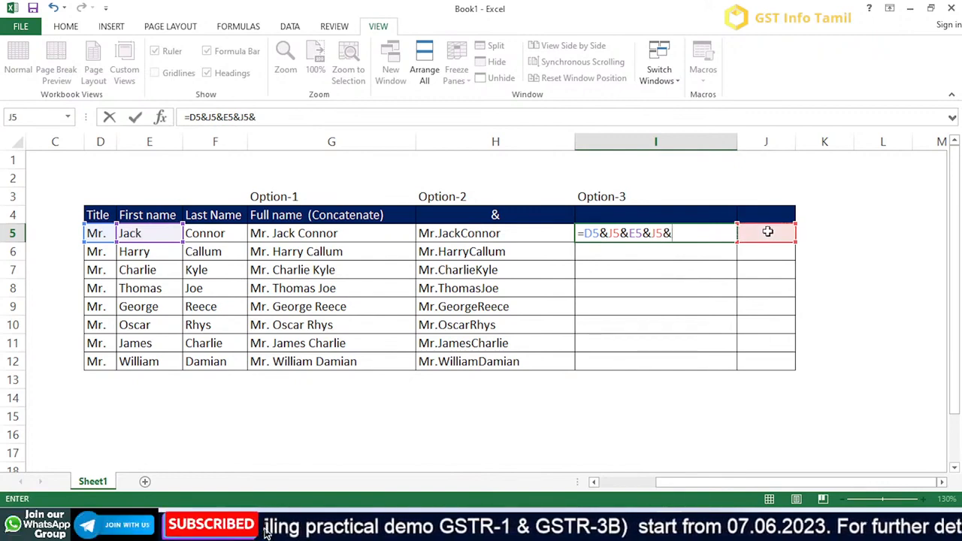
pyautogui.click(215, 233)
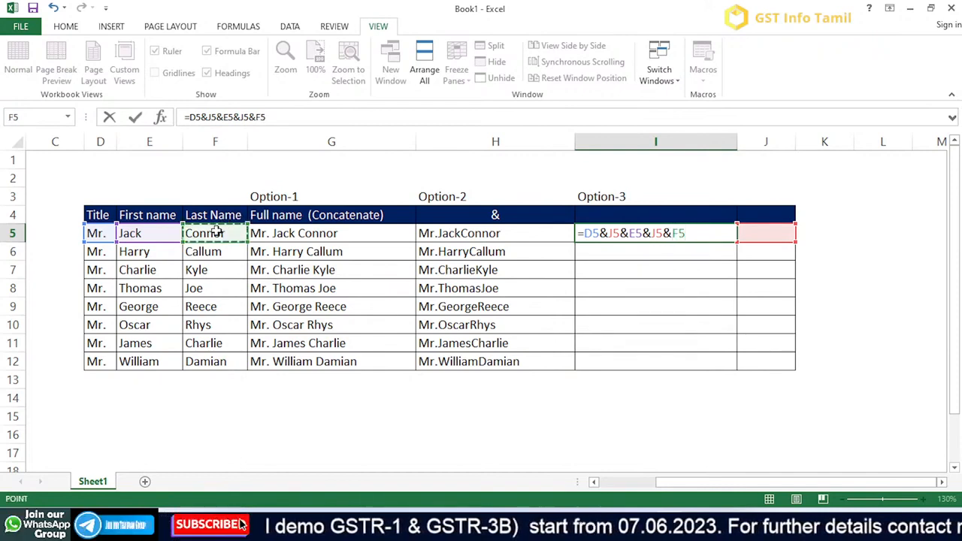
pyautogui.press('Return')
pyautogui.press('Up')
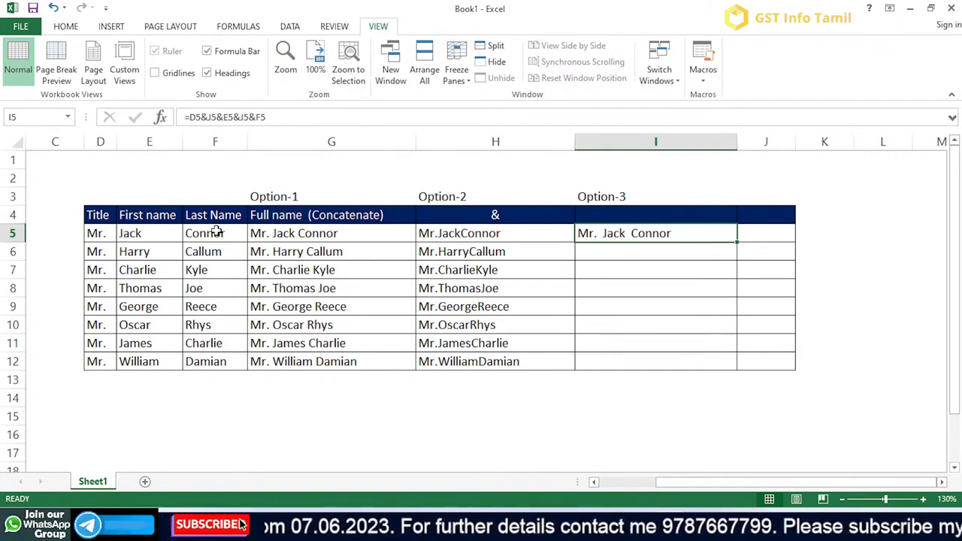
# - Fill the Option-3 formula from I5 down to I12 and check which column J cells the copies reference
pyautogui.doubleClick(738, 243)
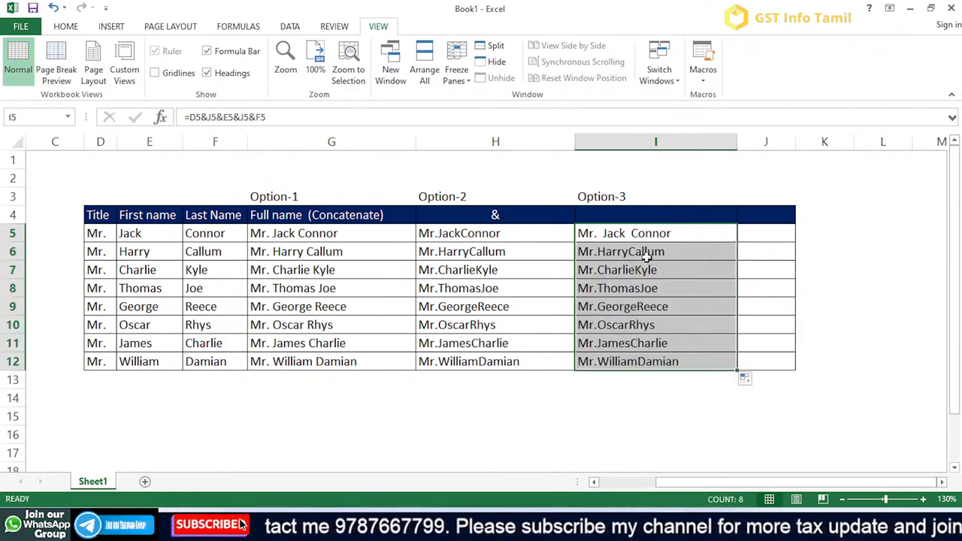
pyautogui.click(775, 230)
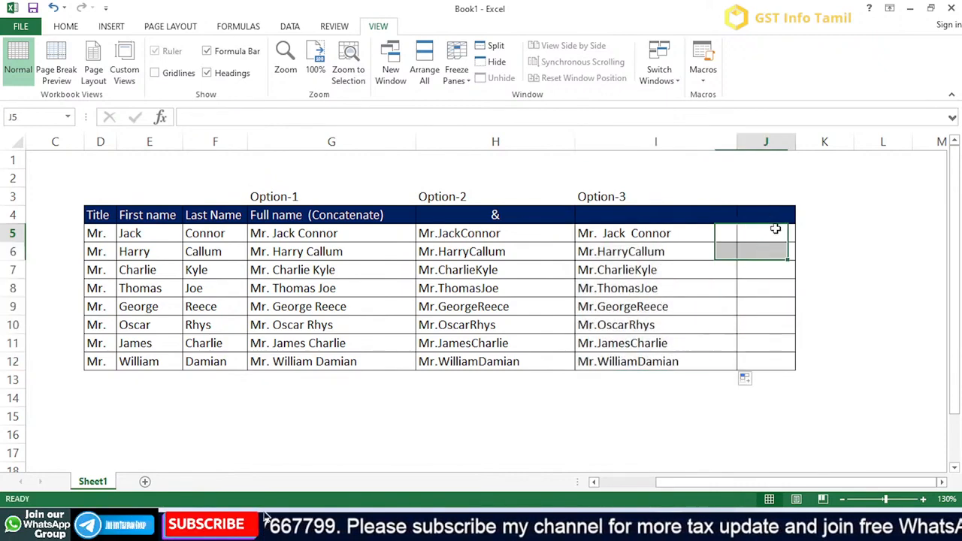
pyautogui.hotkey('shift', 'Down')
pyautogui.hotkey('shift', 'Down')
pyautogui.hotkey('shift', 'Down')
pyautogui.hotkey('shift', 'Down')
pyautogui.hotkey('shift', 'Down')
pyautogui.hotkey('shift', 'Down')
pyautogui.press('Down')
pyautogui.press('Left')
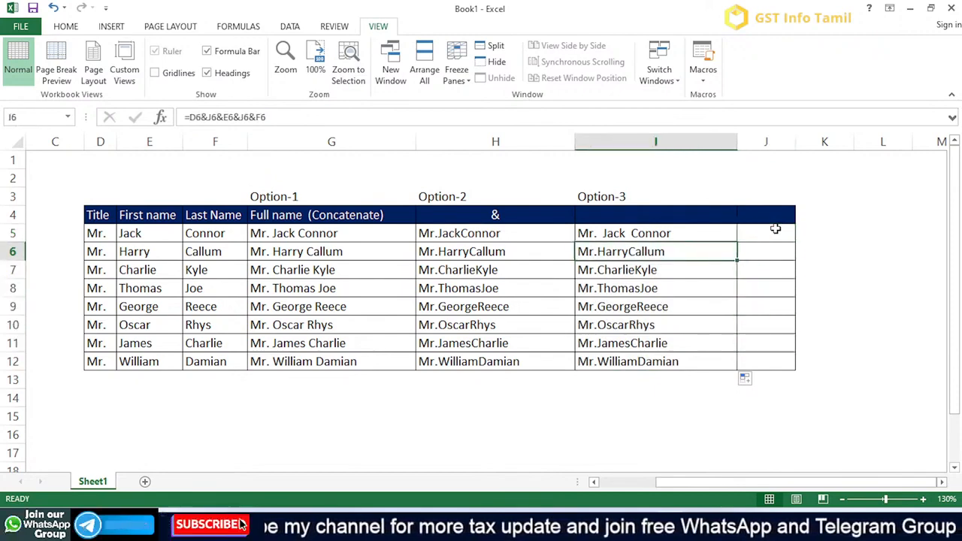
# - Make both J5 references in the I5 formula absolute, giving =D5&$J$5&E5&$J$5&F5
pyautogui.press('Up')
pyautogui.press('F2')
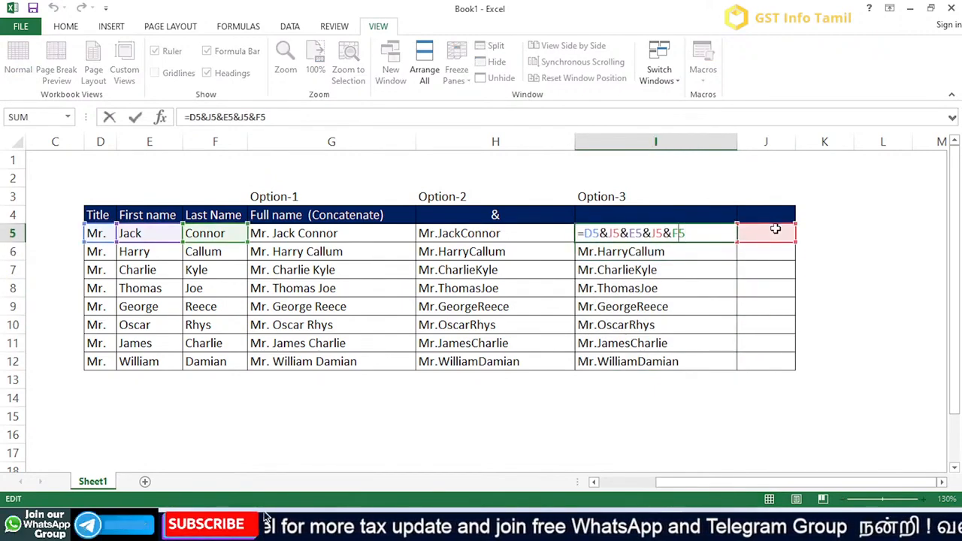
pyautogui.press('Left')
pyautogui.press('Left')
pyautogui.press('Left')
pyautogui.press('Left')
pyautogui.press('Left')
pyautogui.press('Left')
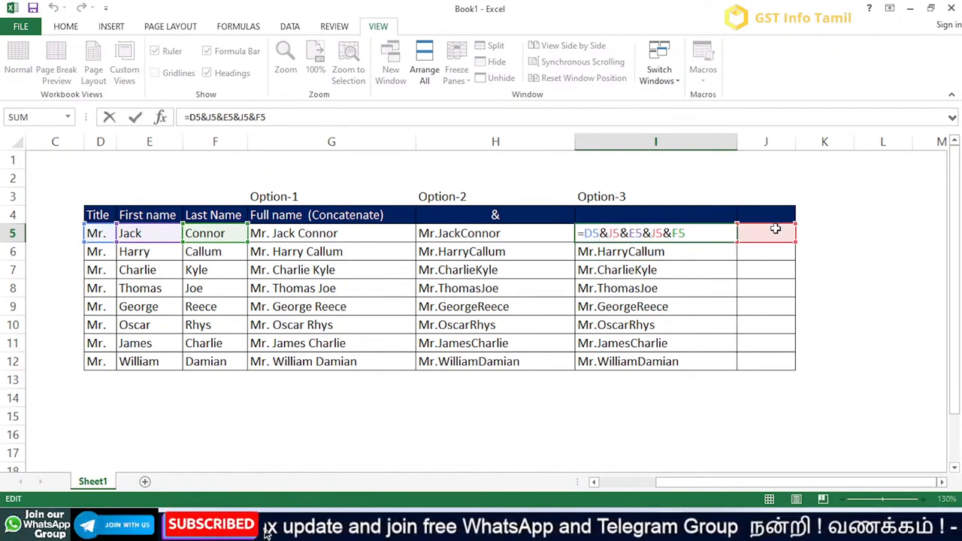
pyautogui.press('Right')
pyautogui.press('Right')
pyautogui.press('Right')
pyautogui.hotkey('shift', 'Left')
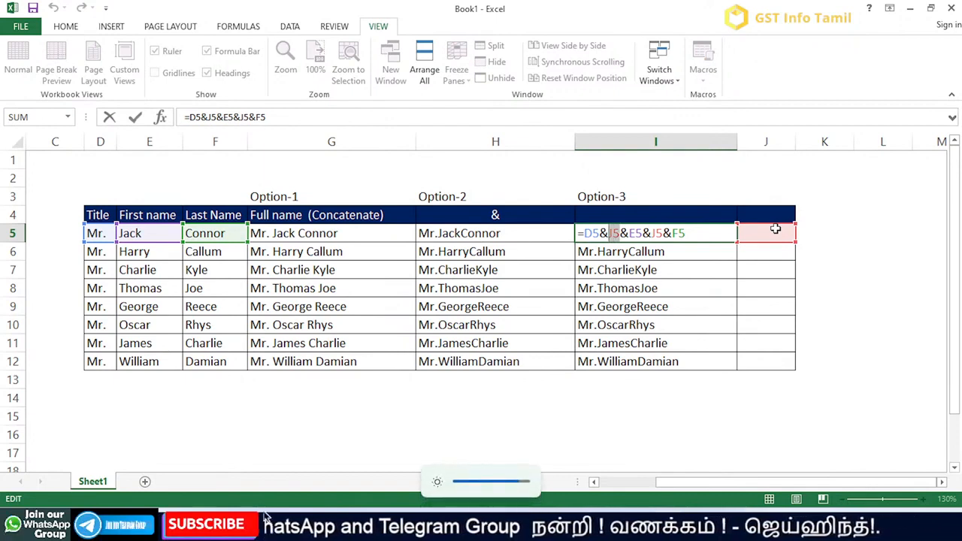
pyautogui.press('F4')
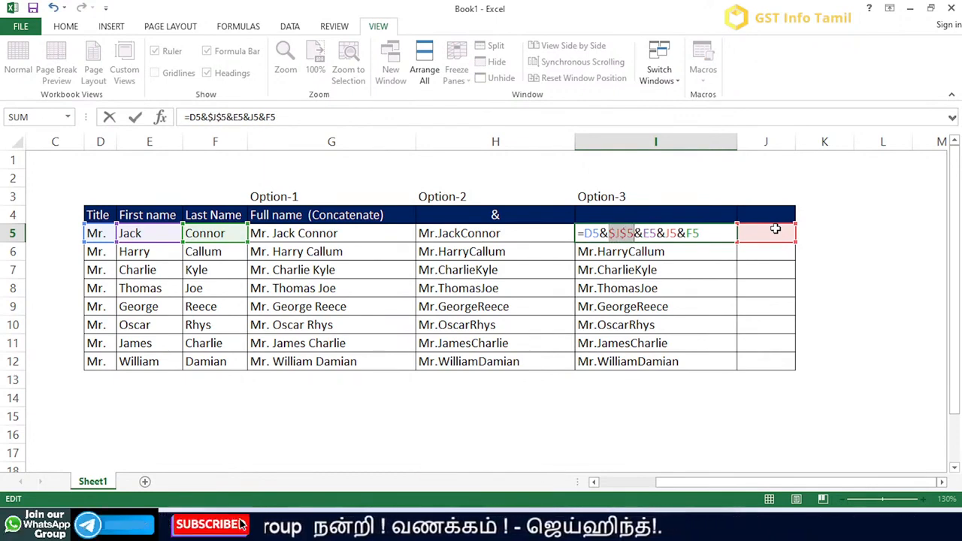
pyautogui.press('Right')
pyautogui.press('Right')
pyautogui.press('Right')
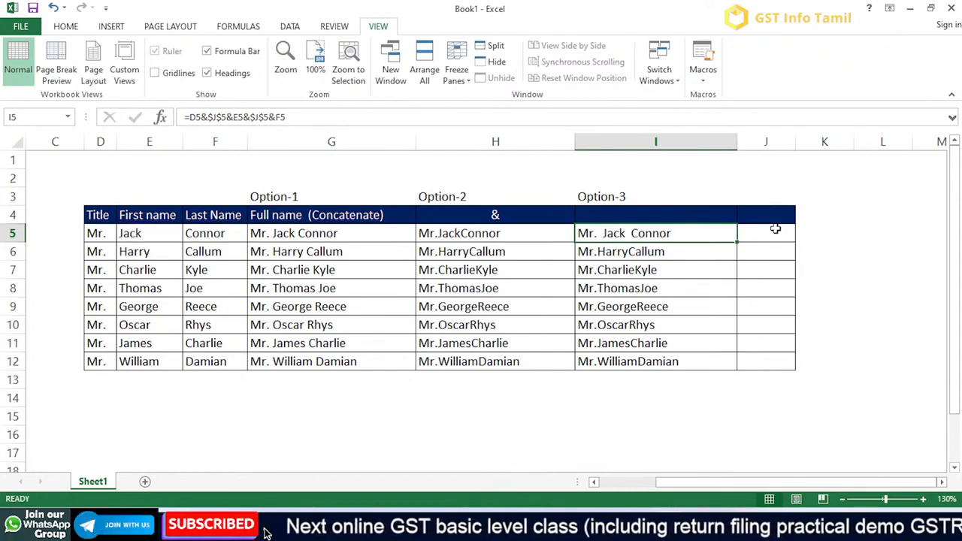
# - Fill the absolute-reference formula from I5 down to I12 and review the references in I5
pyautogui.doubleClick(738, 241)
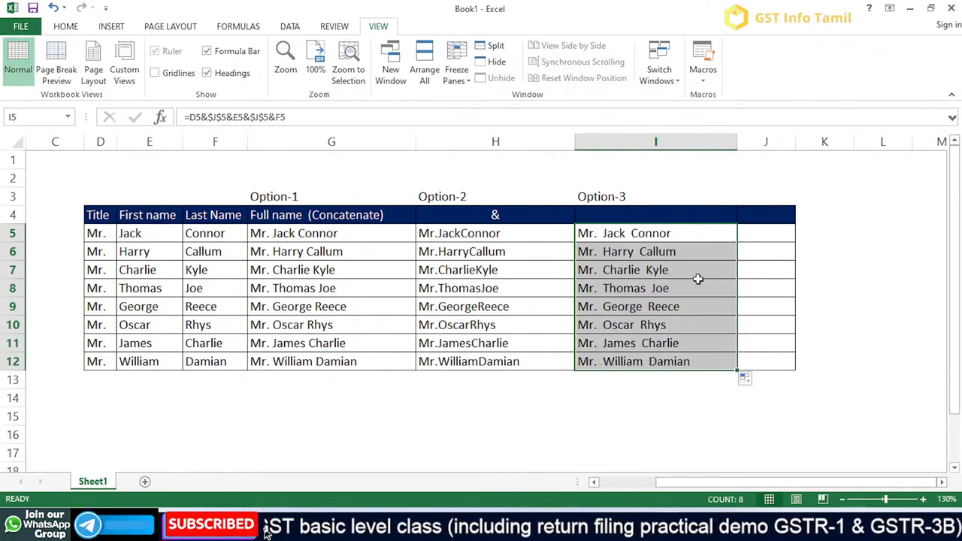
pyautogui.click(672, 325)
pyautogui.press('Up')
pyautogui.press('Up')
pyautogui.press('Up')
pyautogui.press('Up')
pyautogui.press('Up')
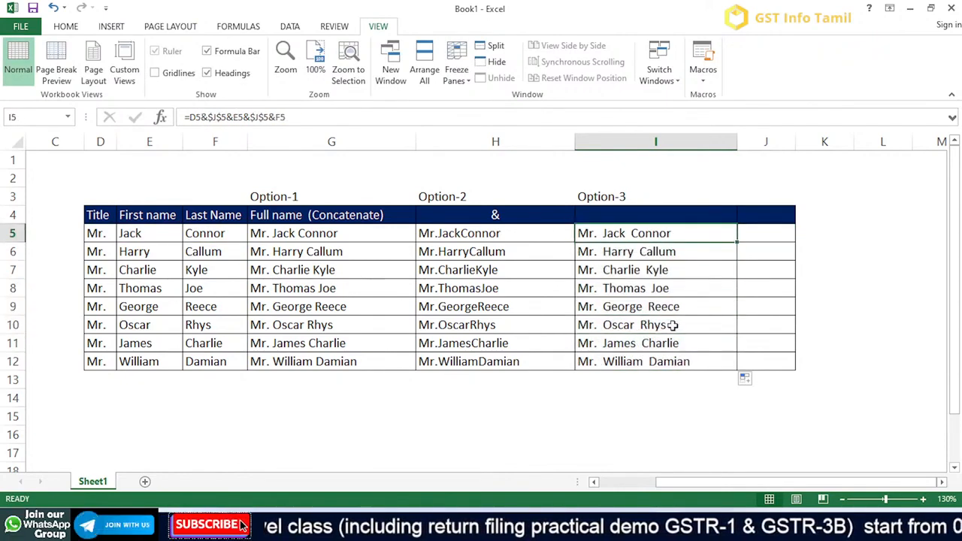
pyautogui.press('F2')
pyautogui.press('Return')
pyautogui.press('Up')
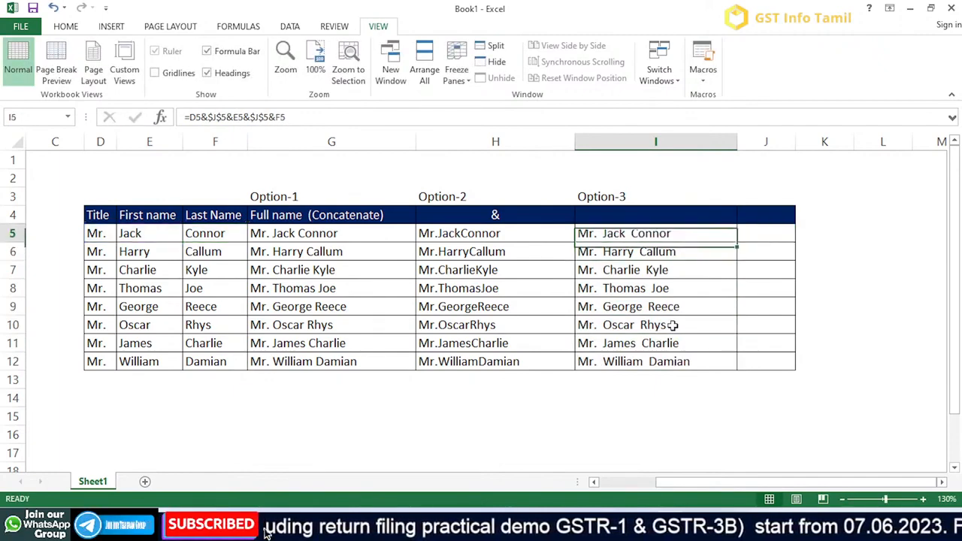
# - Review the Option-1 CONCATENATE formula in G5 and the full names in column G
pyautogui.press('Left')
pyautogui.press('Left')
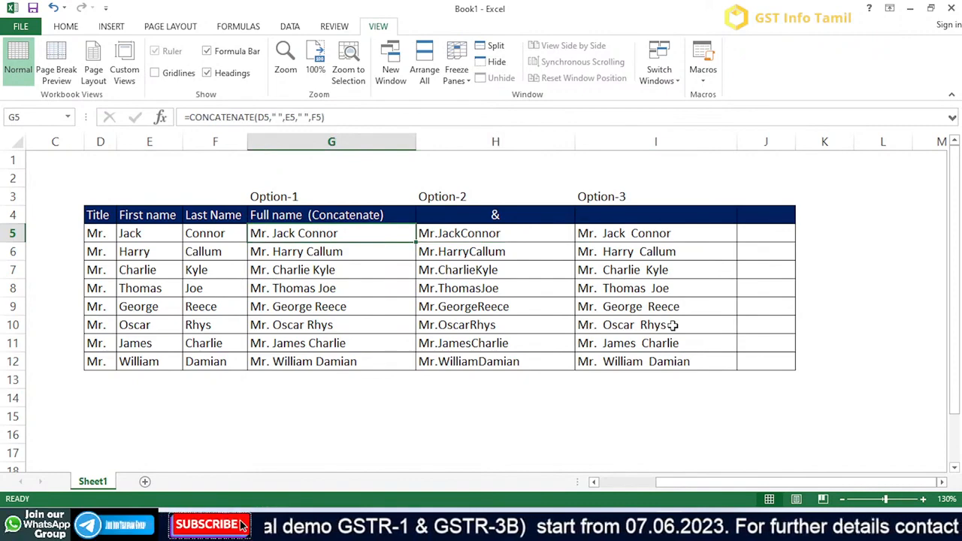
pyautogui.hotkey('shift', 'Down')
pyautogui.hotkey('shift', 'Down')
pyautogui.hotkey('shift', 'Down')
pyautogui.hotkey('shift', 'Down')
pyautogui.hotkey('shift', 'Down')
pyautogui.hotkey('shift', 'Down')
pyautogui.hotkey('shift', 'Down')
pyautogui.hotkey('shift', 'Down')
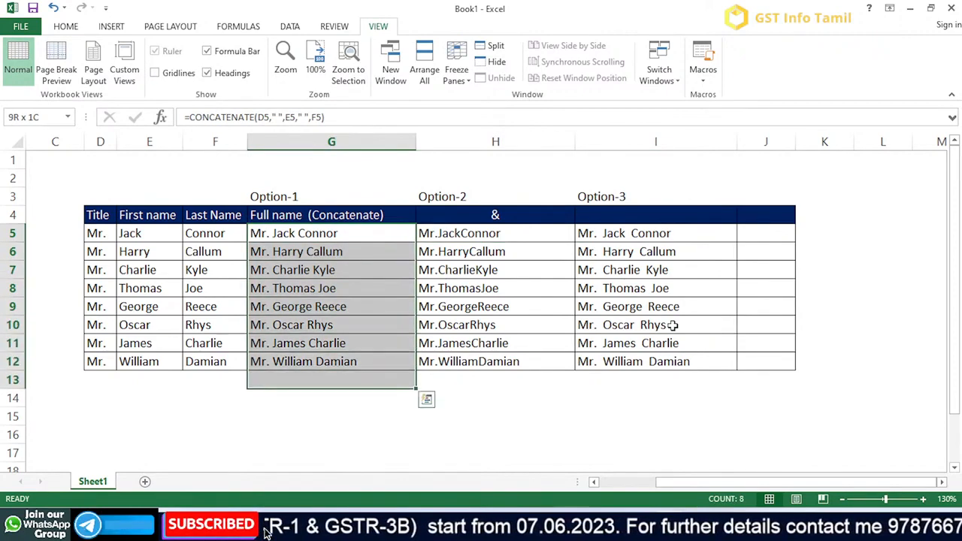
pyautogui.press('Down')
pyautogui.press('Down')
pyautogui.press('Down')
pyautogui.press('Down')
pyautogui.press('Down')
pyautogui.press('Down')
pyautogui.press('Down')
pyautogui.press('Down')
pyautogui.press('Down')
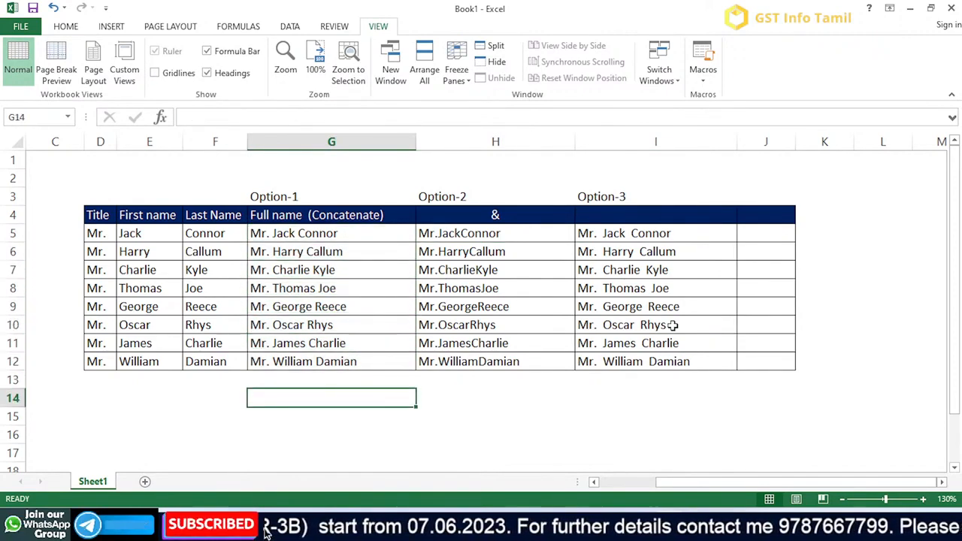